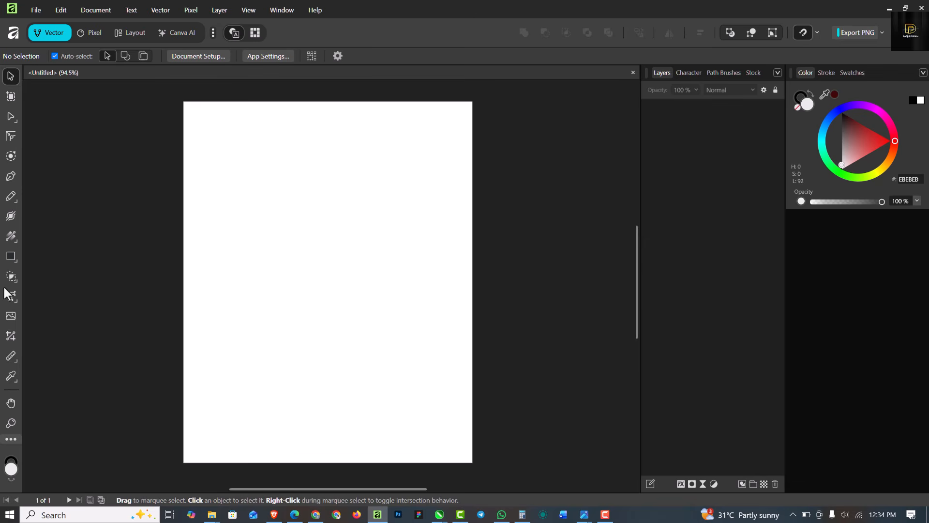
Step: Draw a rectangle covering the whole page, about 4.08 × 5.36 in, and fill it with dark red #720404
left_click(12, 256)
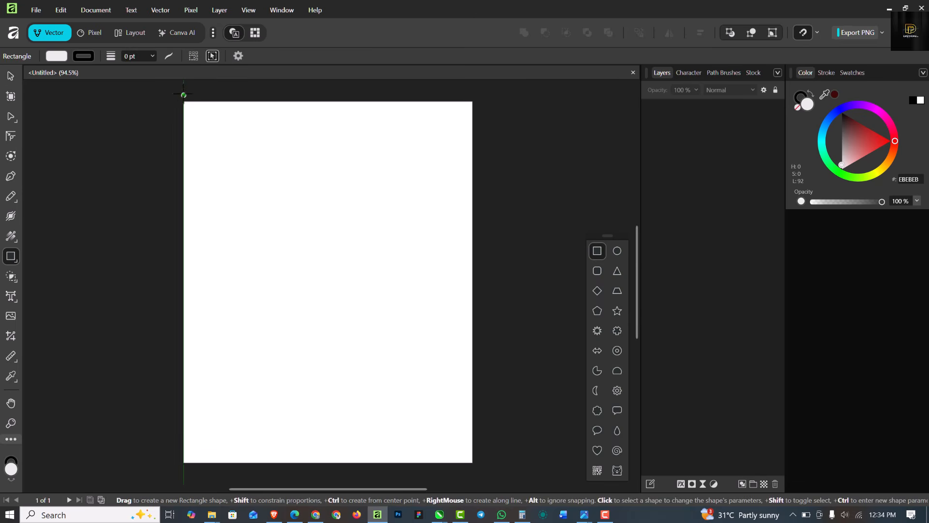
left_click_drag(178, 94, 472, 471)
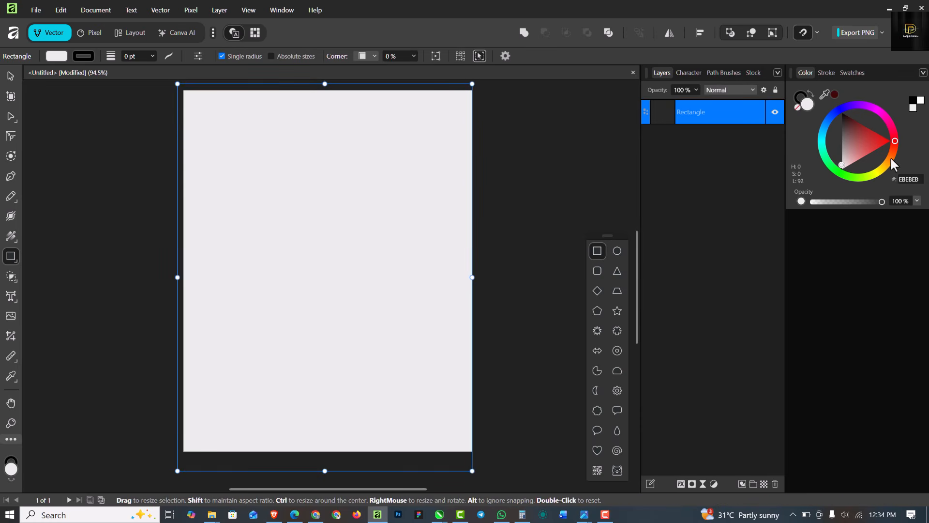
left_click(884, 142)
left_click_drag(884, 142, 863, 125)
left_click(12, 77)
left_click(67, 204)
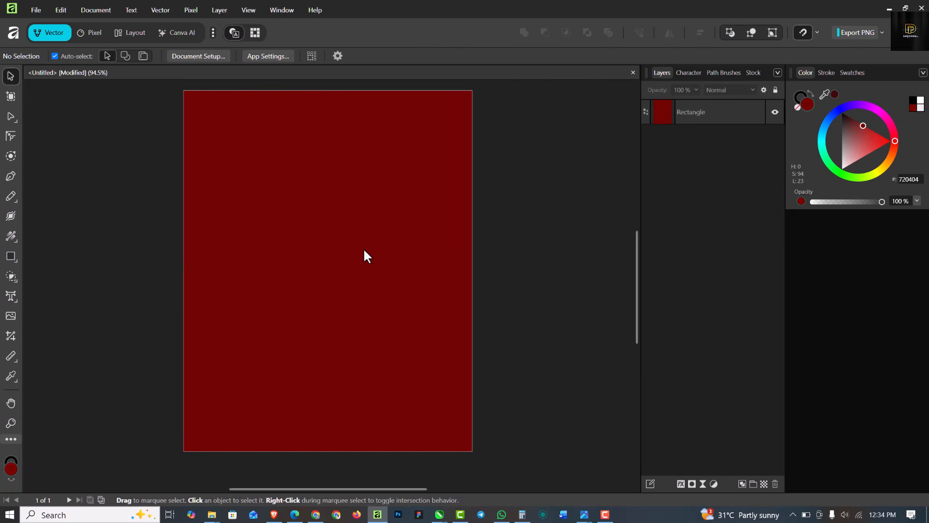
Step: Place Image_fx from the CYBERTRUCK folder in the Pixel workspace, enlarging it to about 8.21 × 4.48 in over the page's upper part
scroll(363, 249, "down", 2)
scroll(364, 253, "up", 2)
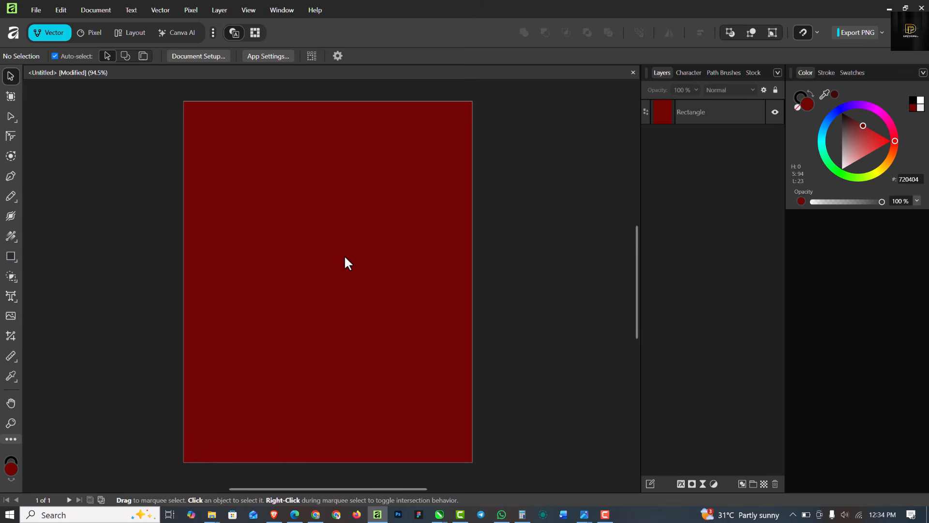
left_click(82, 34)
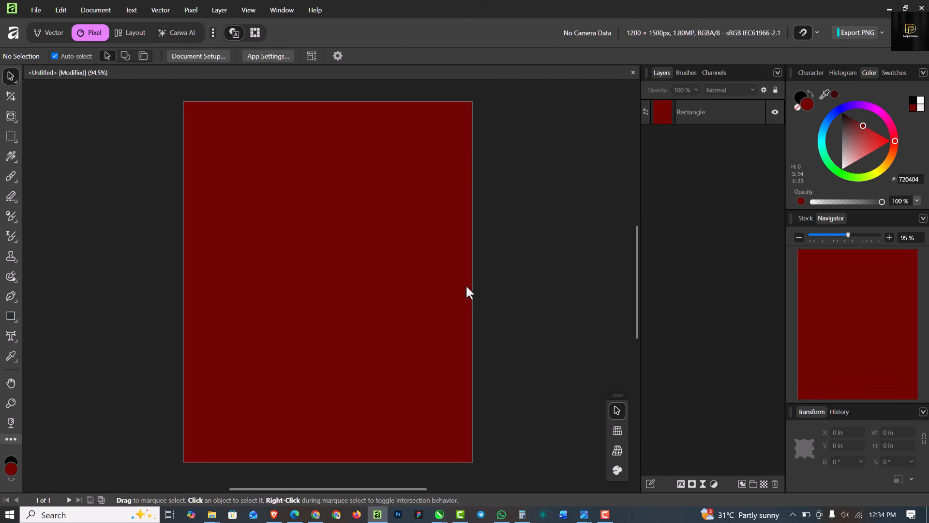
left_click(212, 515)
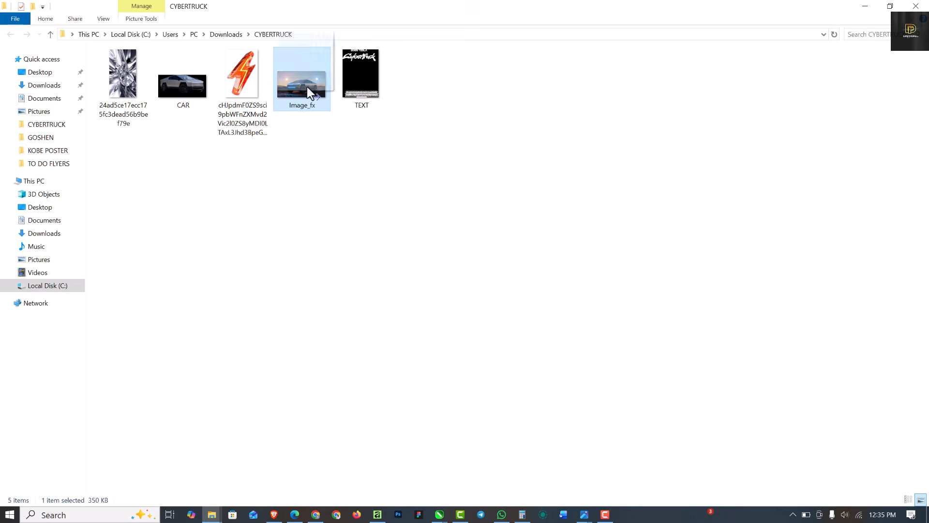
left_click_drag(307, 86, 355, 208)
scroll(356, 227, "down", 1)
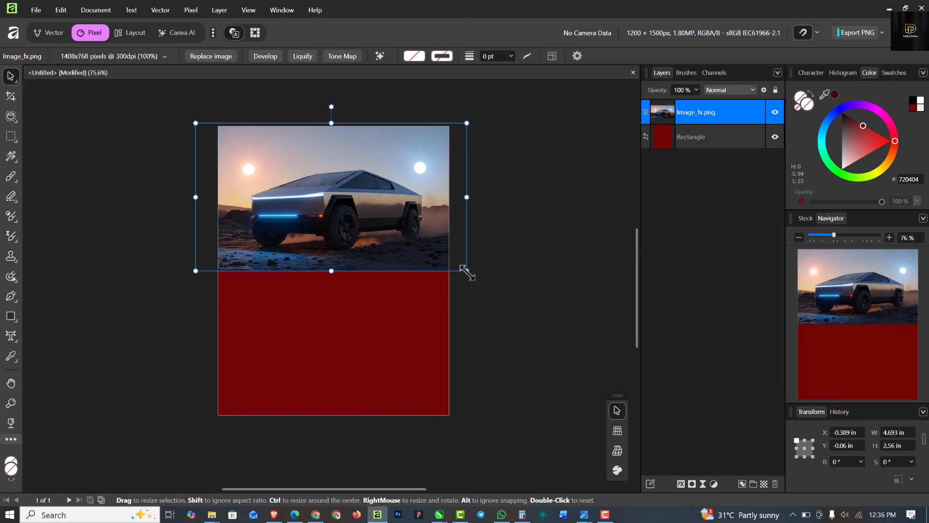
left_click_drag(467, 271, 560, 330)
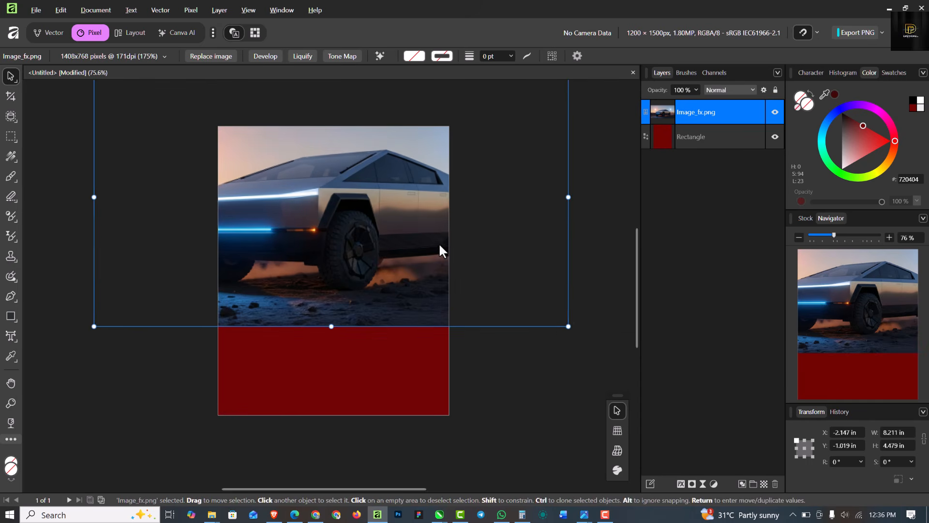
left_click_drag(424, 249, 408, 246)
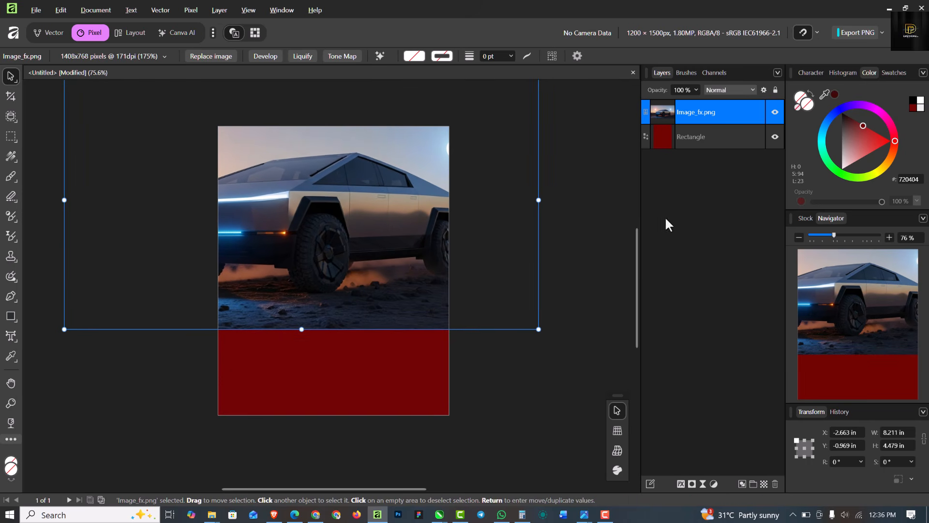
Step: Add a mask to the Image_fx layer and fade out its lower part with a soft black brush of 1539 px
left_click(691, 480)
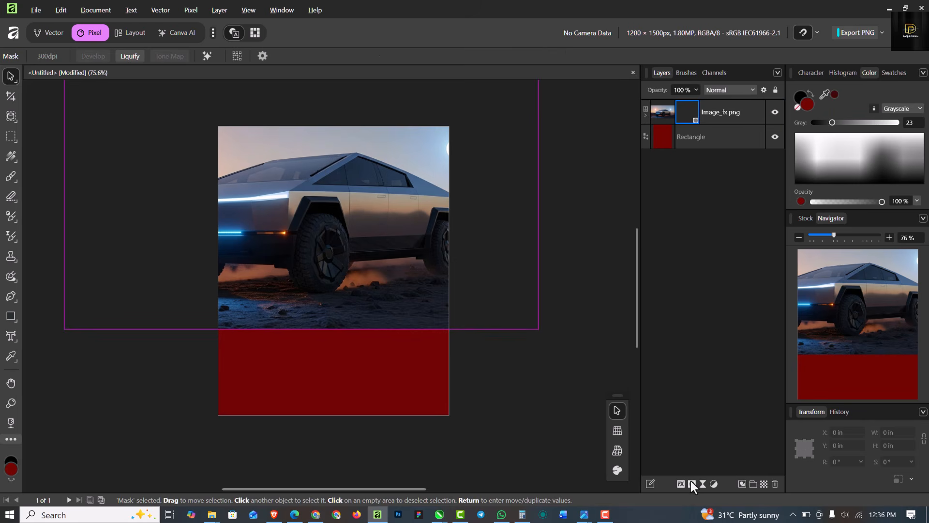
right_click(10, 177)
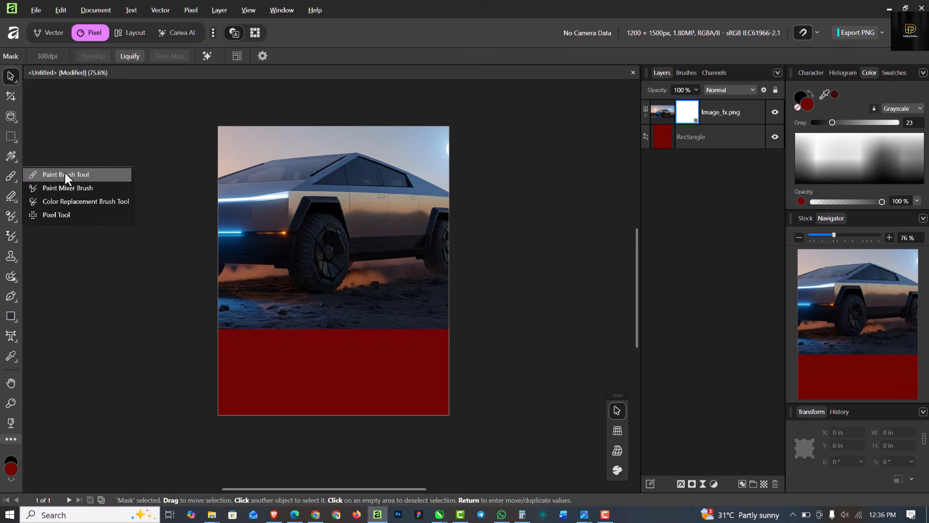
left_click(68, 173)
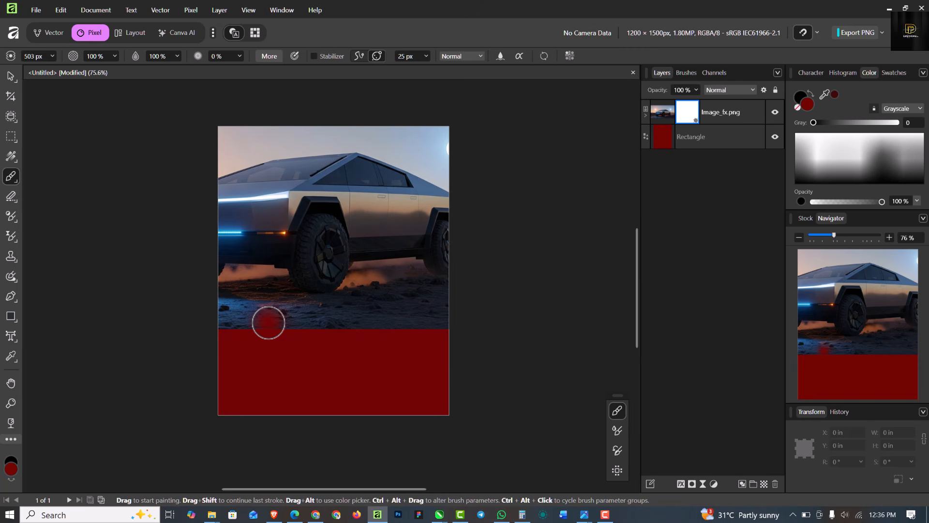
key("bracketright")
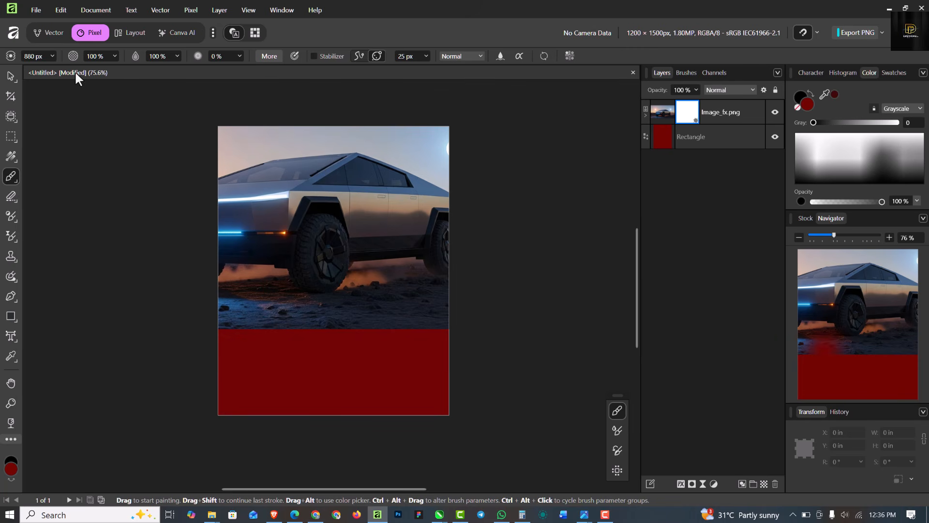
key("bracketright")
key("bracketright")
key("bracketright")
key("bracketright")
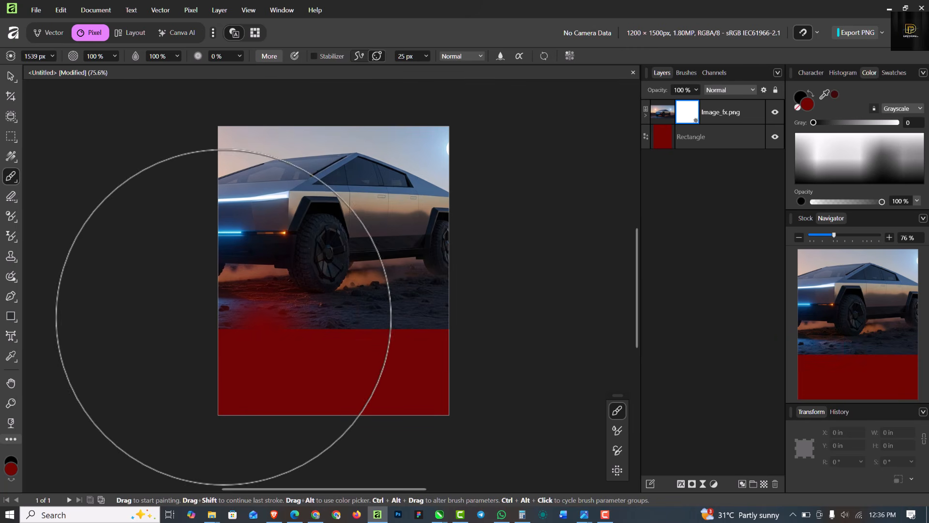
mouse_move(506, 342)
left_mouse_down()
mouse_move(332, 353)
mouse_move(228, 332)
mouse_move(210, 344)
left_mouse_up()
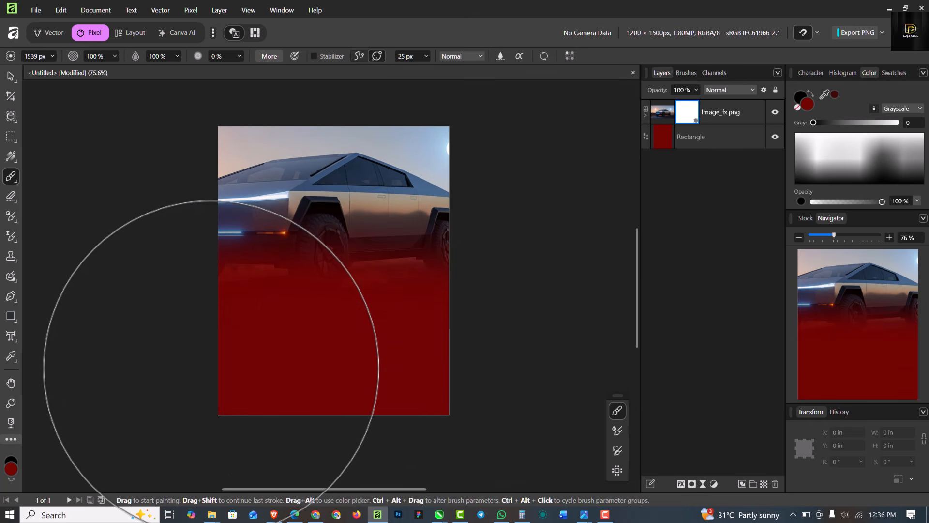
Step: Set the Image_fx layer's blend mode to Multiply and its opacity to 84%
left_click(661, 111)
left_click(732, 89)
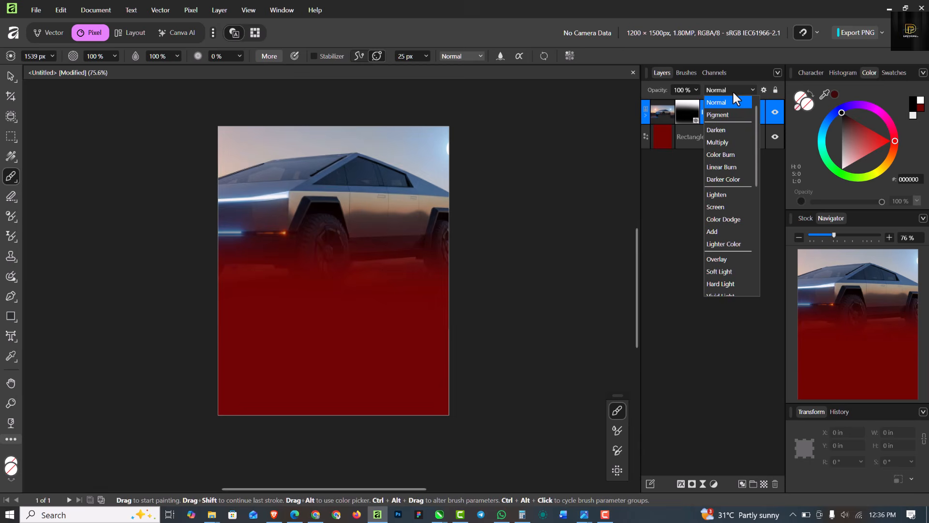
left_click(723, 141)
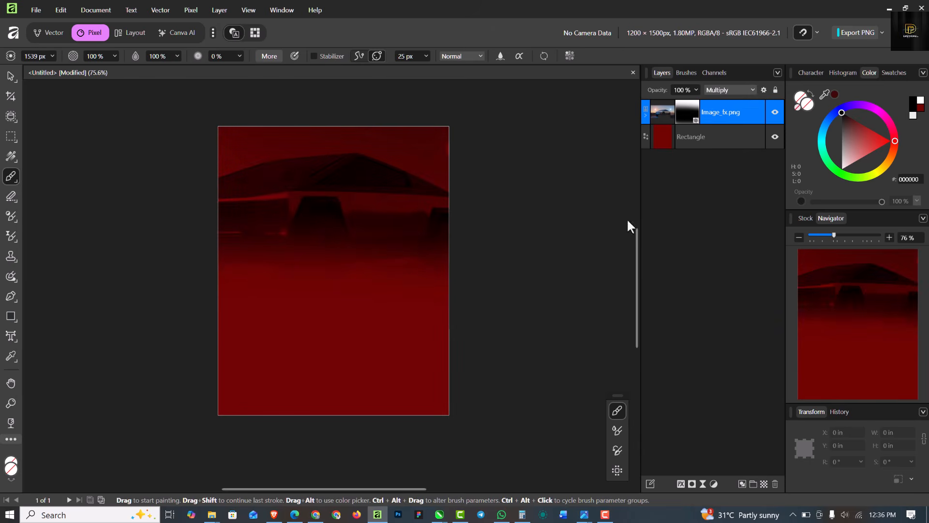
left_click(697, 91)
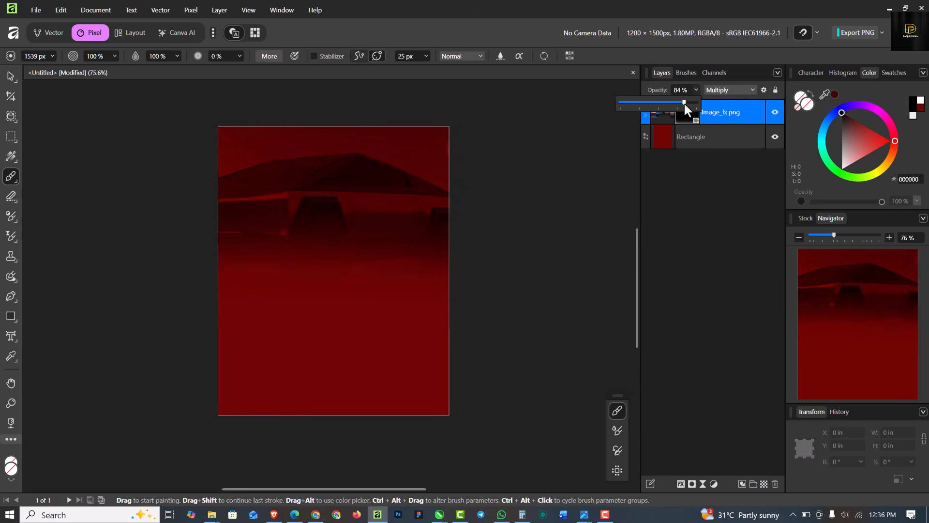
left_click(10, 76)
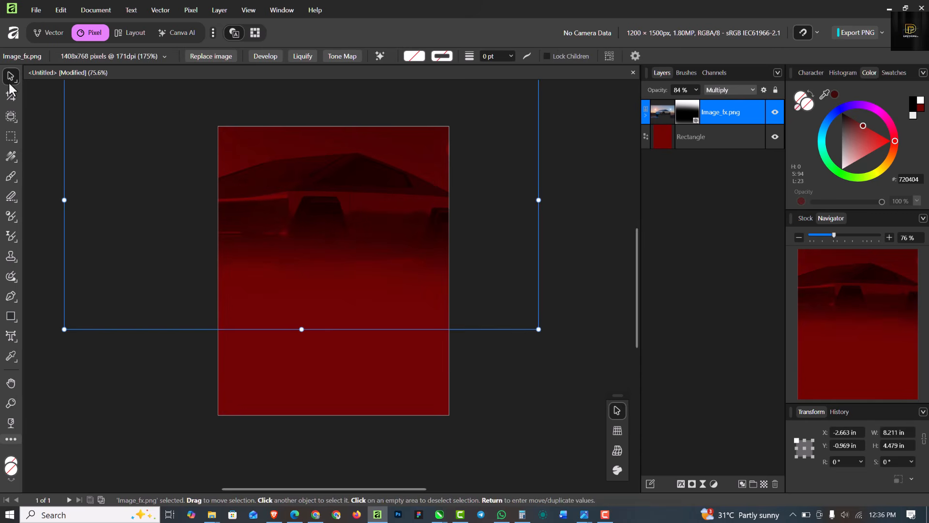
left_click(524, 379)
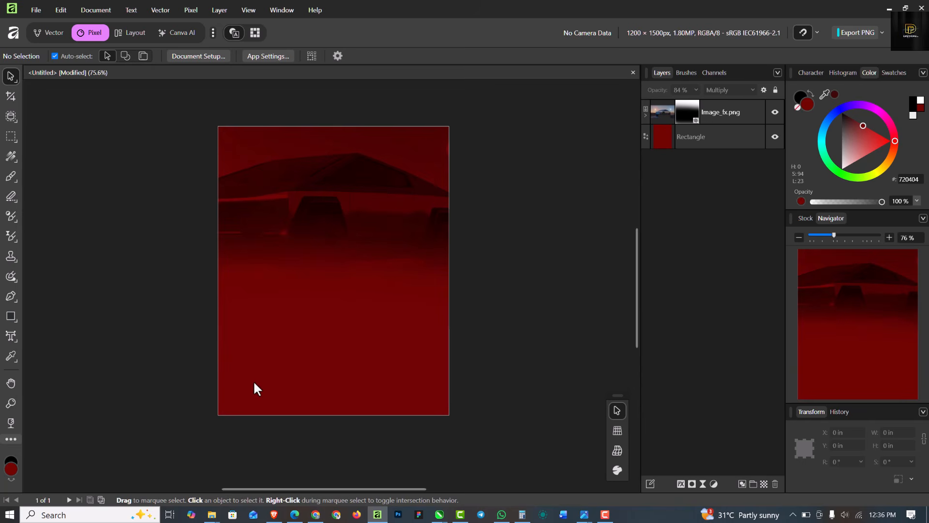
Step: Place the CAR image from the CYBERTRUCK folder centred across the lower half of the poster
mouse_move(212, 514)
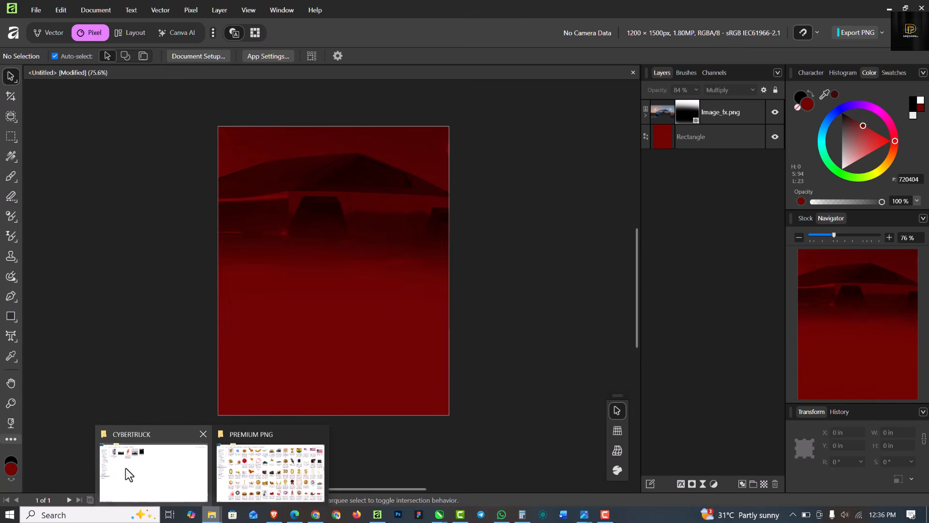
left_click(126, 468)
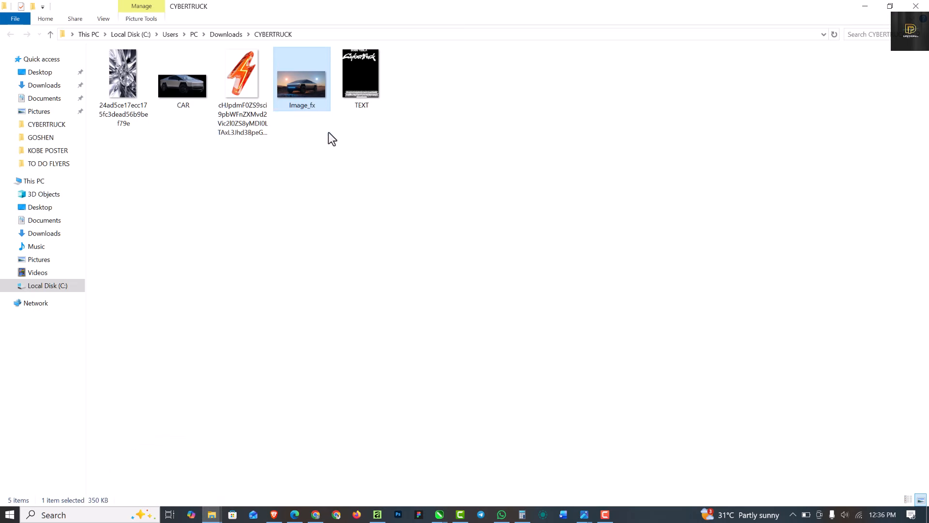
left_click(175, 92)
left_click_drag(187, 95, 343, 286)
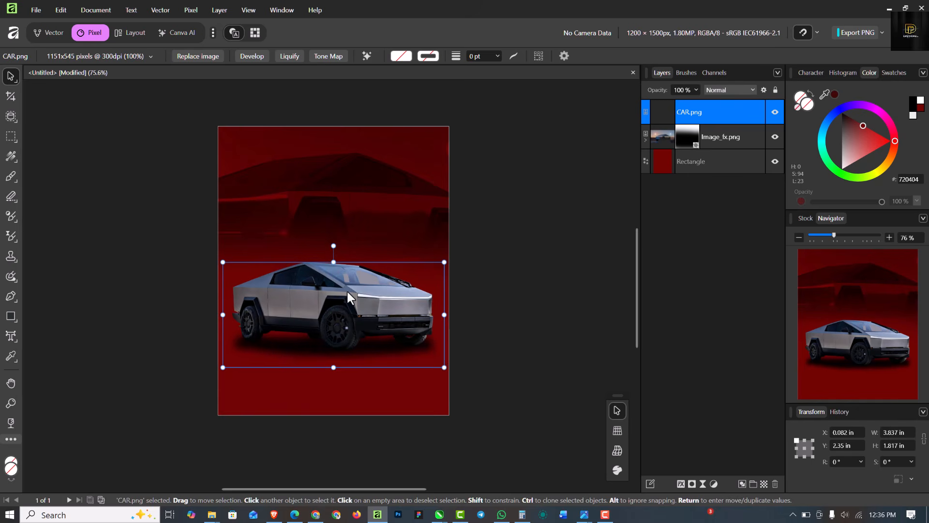
left_click(504, 184)
key("ctrl+plus")
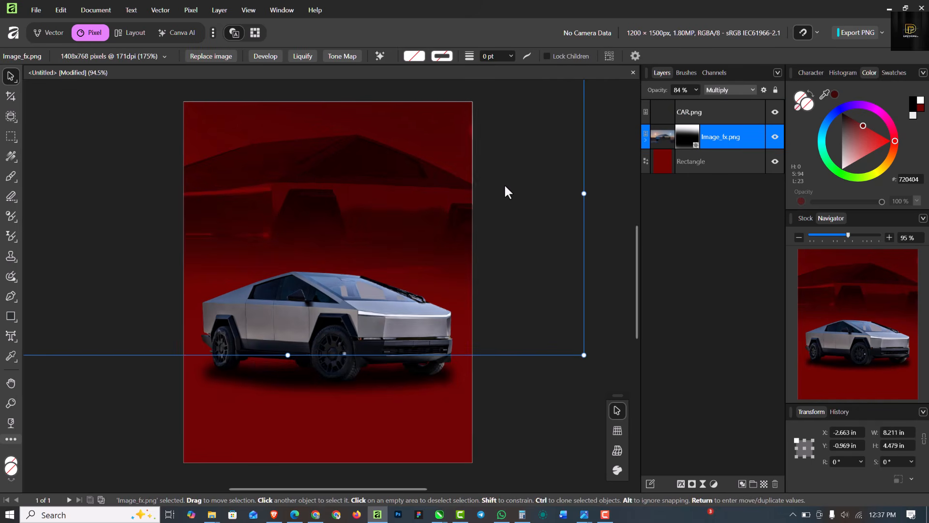
left_click(318, 322)
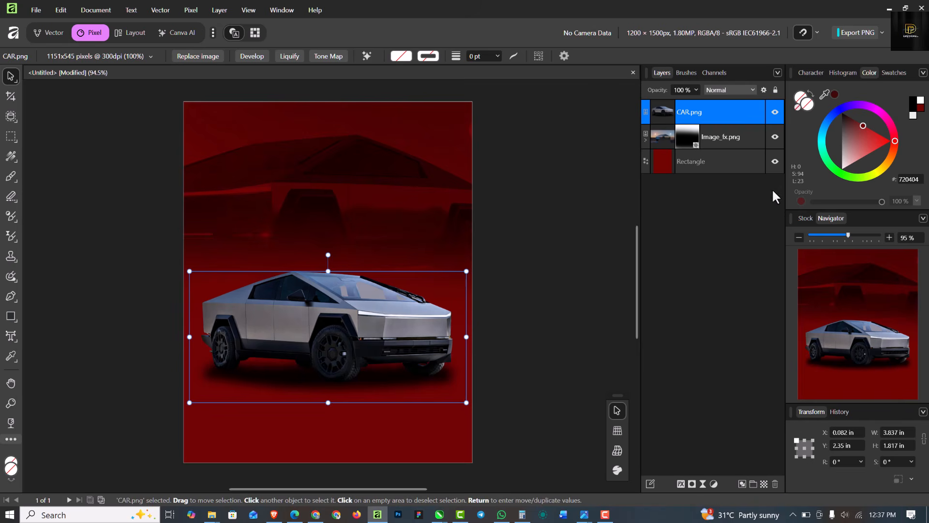
Step: Add 62% noise to the fill of the red background rectangle
left_click(726, 161)
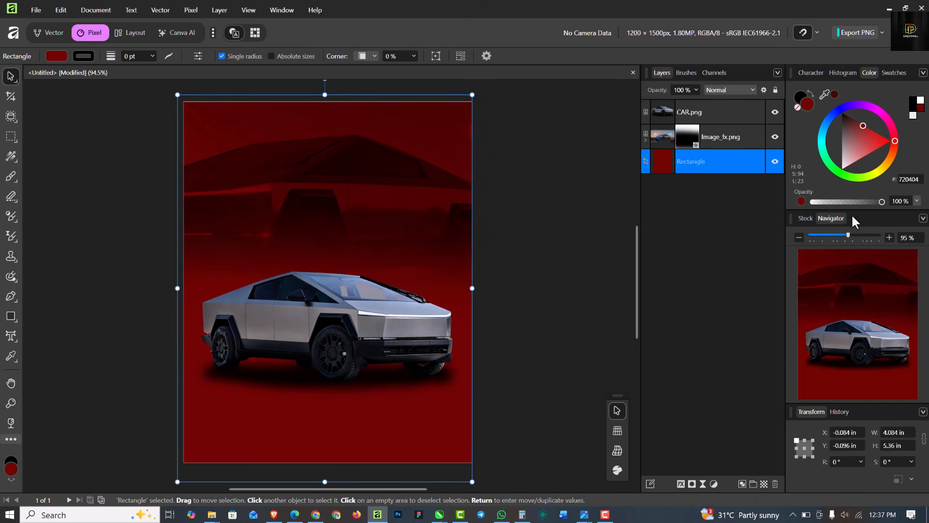
left_click(802, 202)
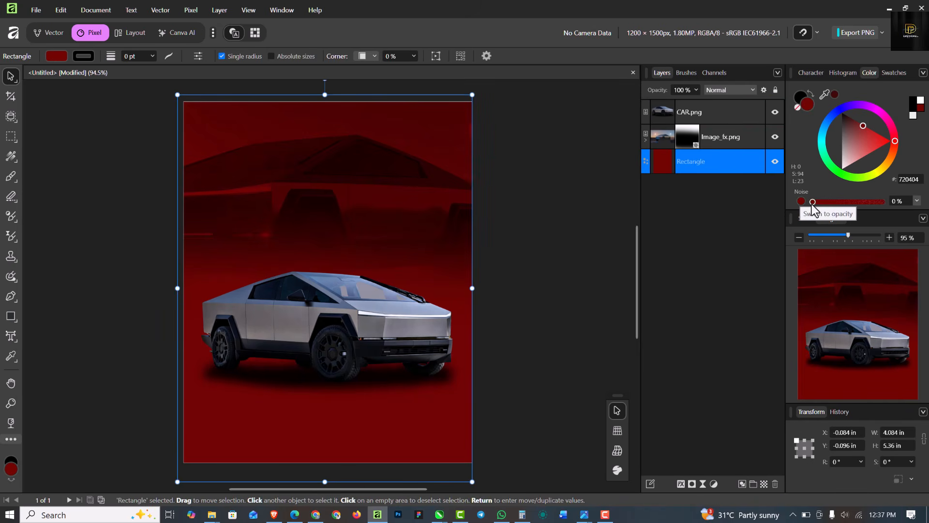
left_click_drag(826, 202, 855, 203)
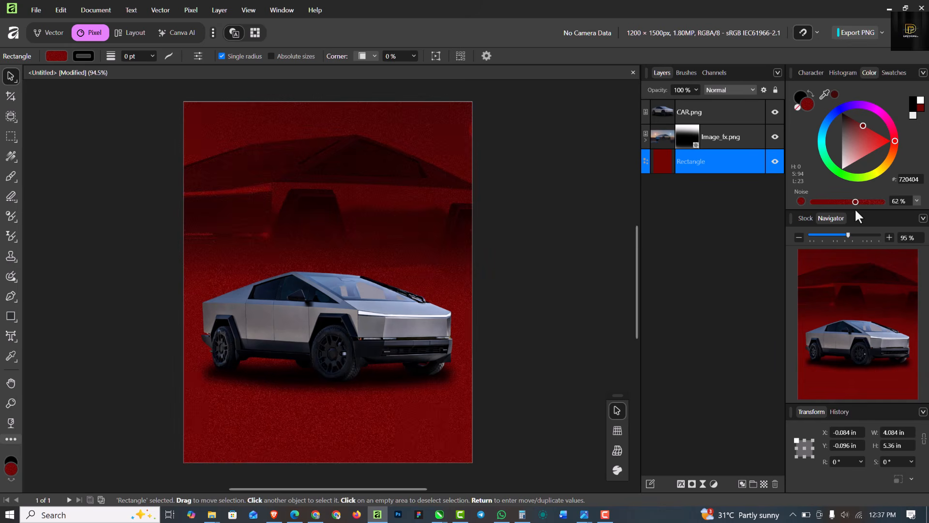
left_click(801, 202)
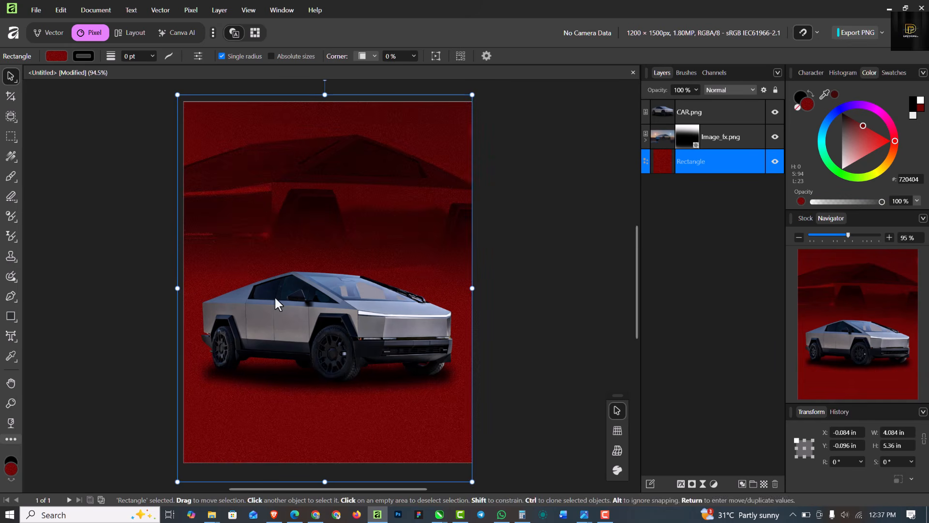
Step: Place the lightning-bolt image from the CYBERTRUCK folder at the page's lower-right corner, enlarged to about 3.56 × 5.3 in
left_click(735, 111)
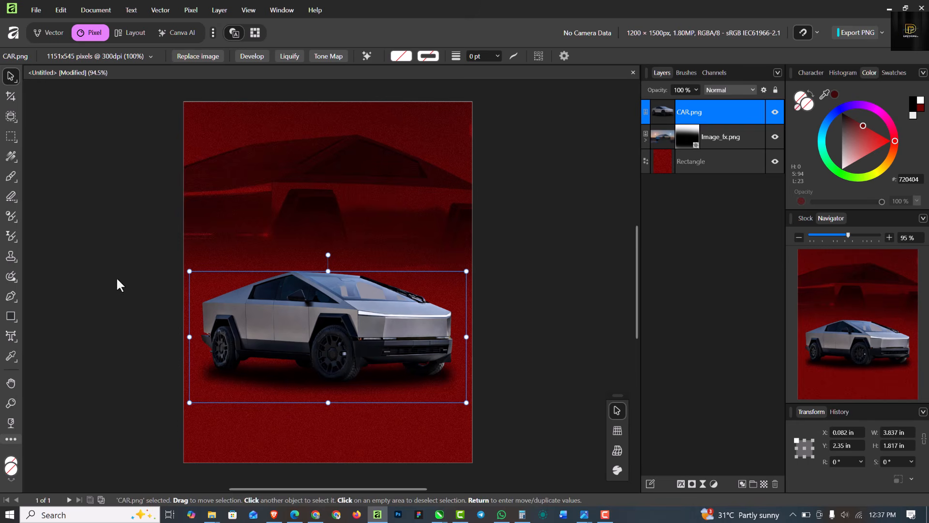
mouse_move(211, 516)
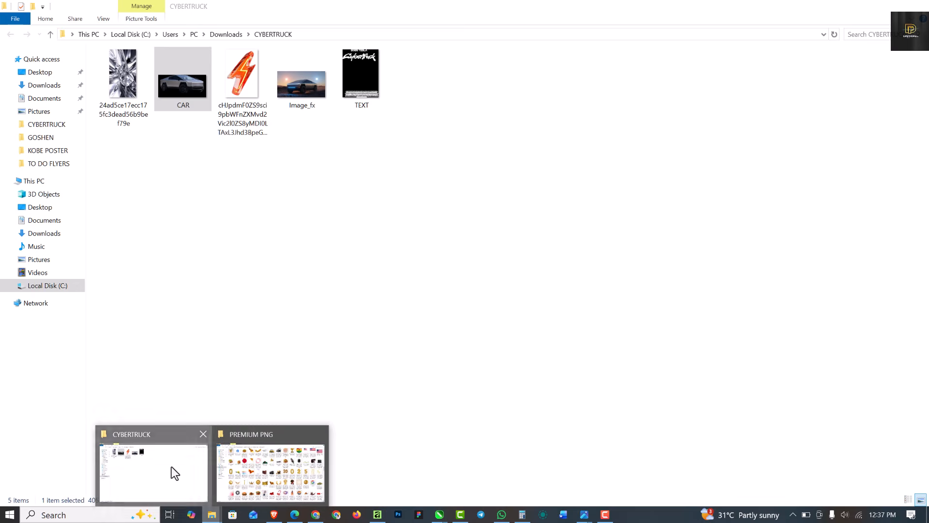
left_click(171, 466)
left_click_drag(248, 84, 377, 373)
key("ctrl+minus")
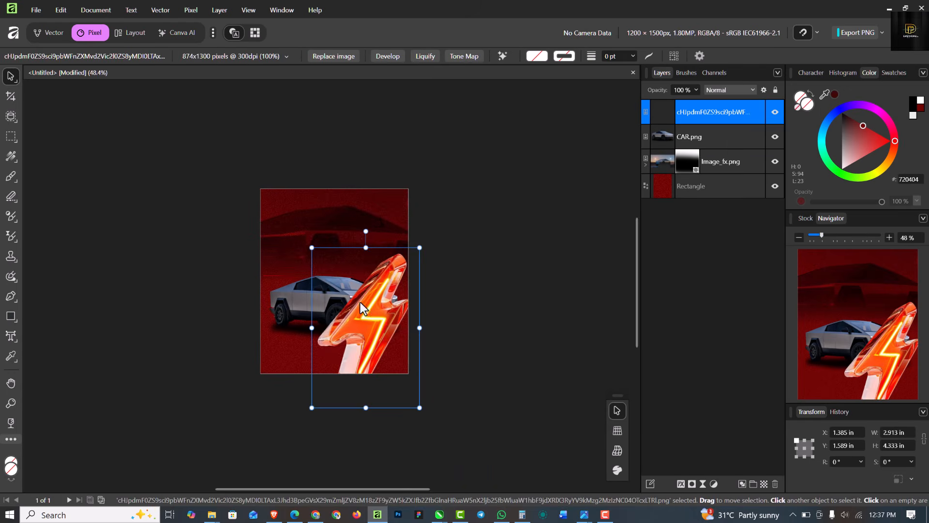
left_click_drag(360, 302, 390, 349)
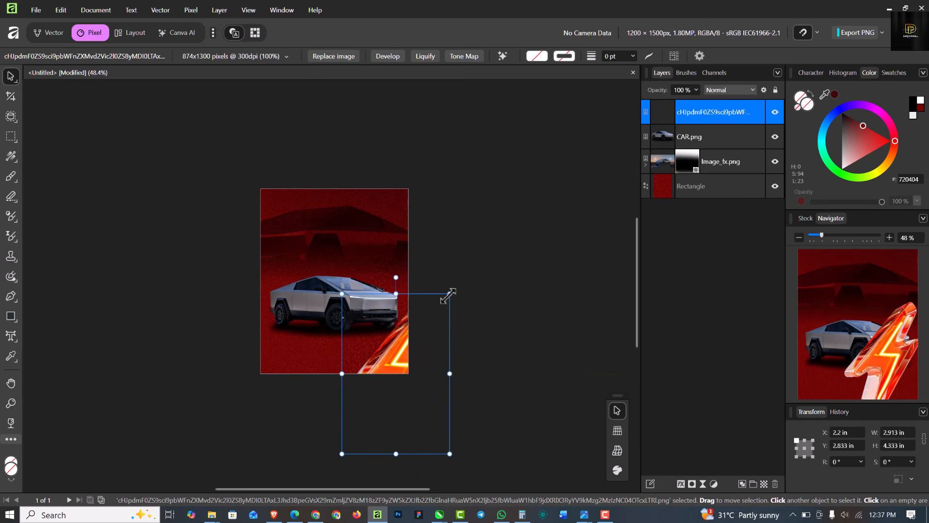
left_click_drag(452, 293, 472, 257)
Step: Duplicate the lightning bolt twice, placing one copy over the page's upper-left corner and another, rotated to about -99.5°, over the upper-right corner
left_click_drag(376, 347, 426, 208)
key("ctrl+j")
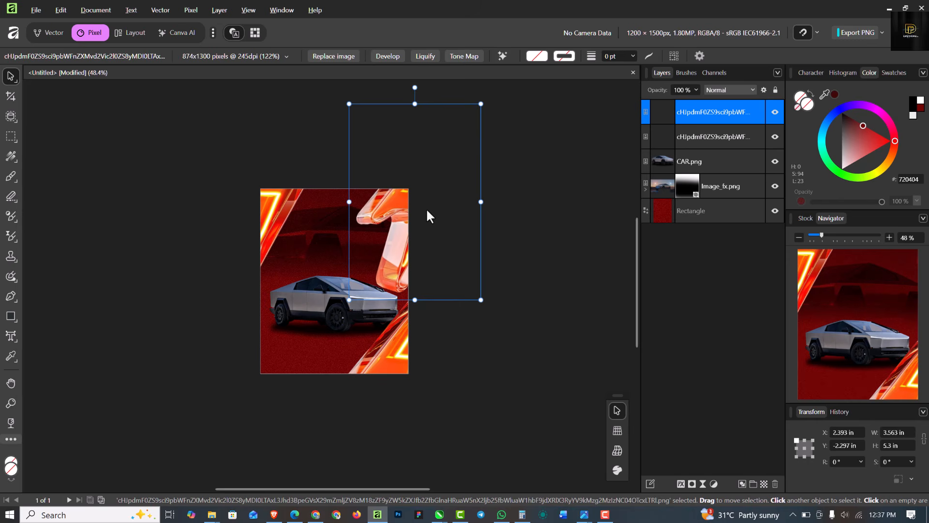
key("ctrl+j")
left_click_drag(481, 97, 440, 265)
left_click_drag(366, 206, 424, 216)
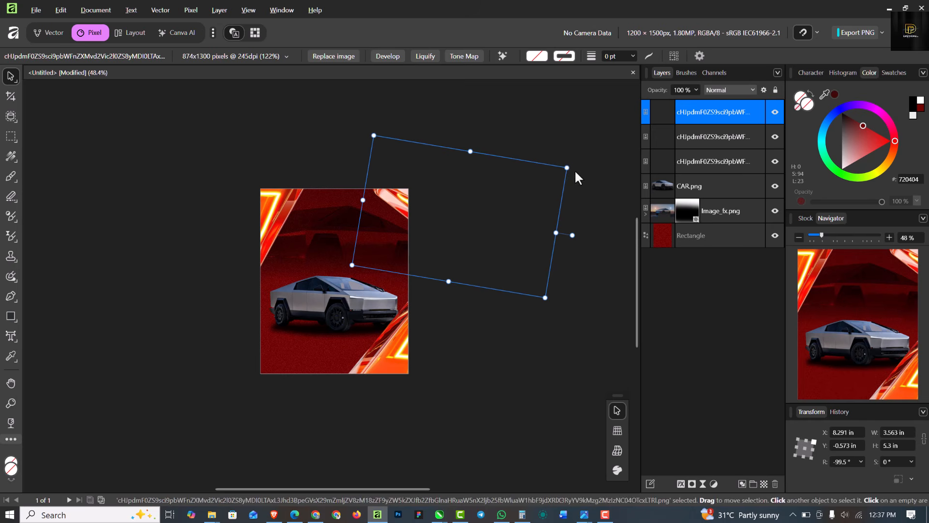
Step: Rotate the upper-right lightning bolt to about -98.5° and reposition it so only its tip covers the page corner
left_click_drag(569, 164, 580, 193)
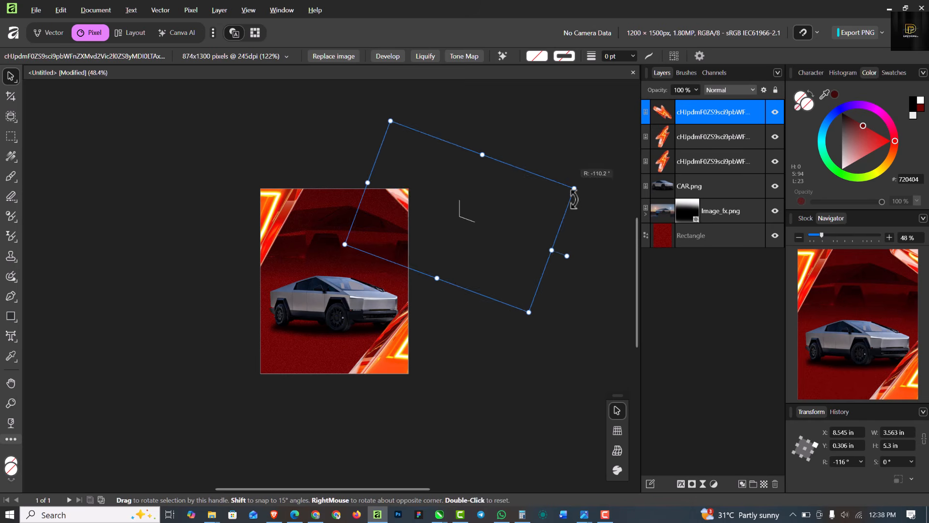
left_click_drag(463, 198, 459, 219)
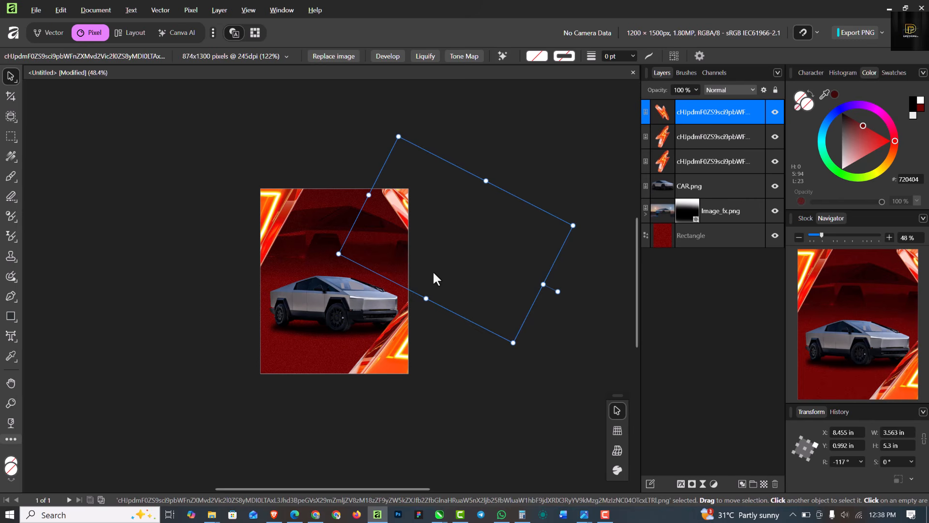
left_click_drag(446, 250, 454, 212)
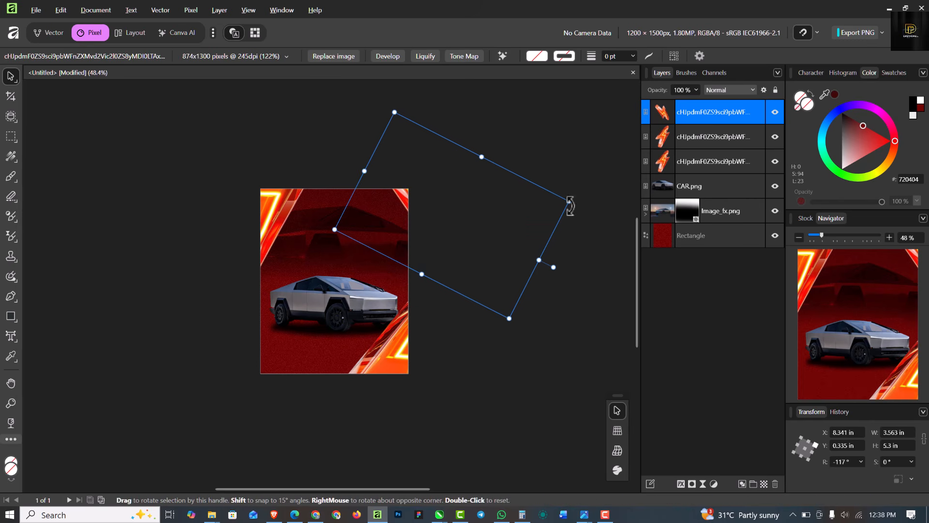
left_click_drag(576, 195, 581, 158)
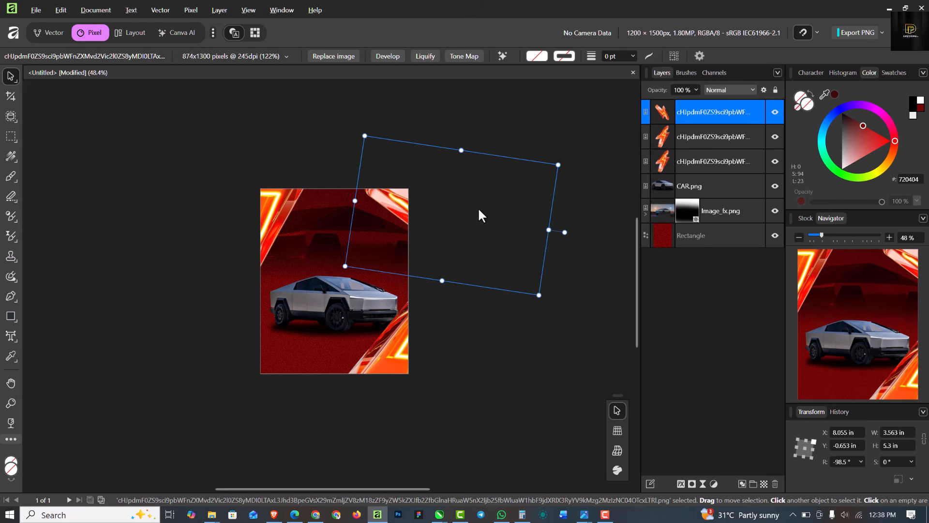
left_click_drag(478, 207, 484, 199)
left_click(499, 396)
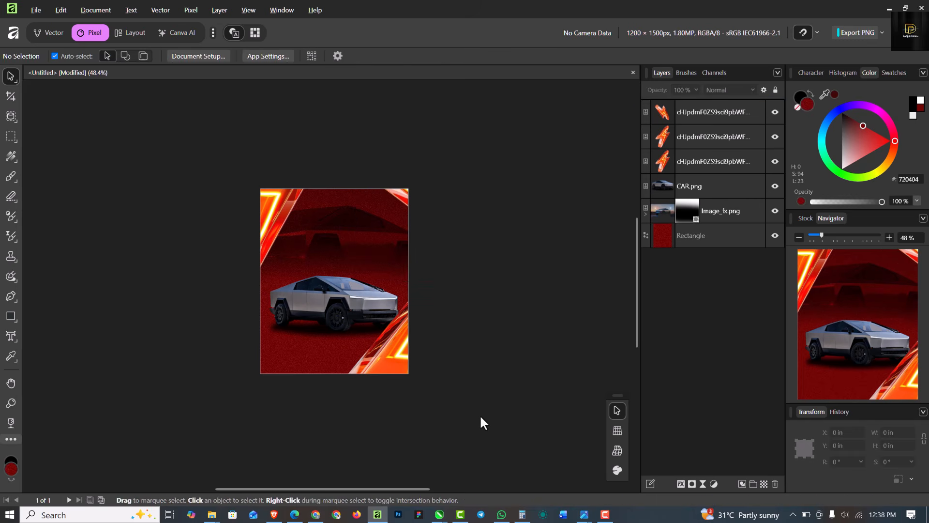
key("ctrl+0")
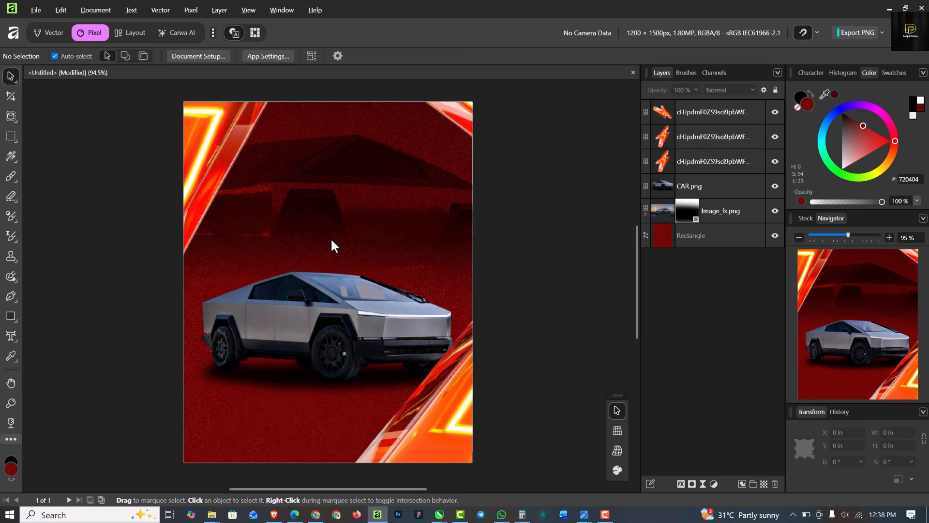
Step: Apply a live Motion Blur to the upper-left lightning bolt with a radius of about 39.1 px and a rotation of 315°
left_click(196, 142)
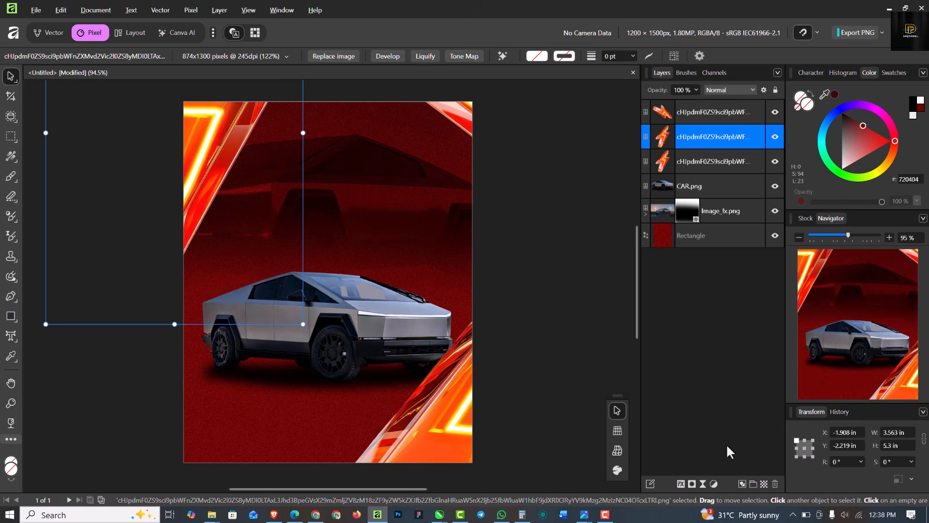
left_click(703, 484)
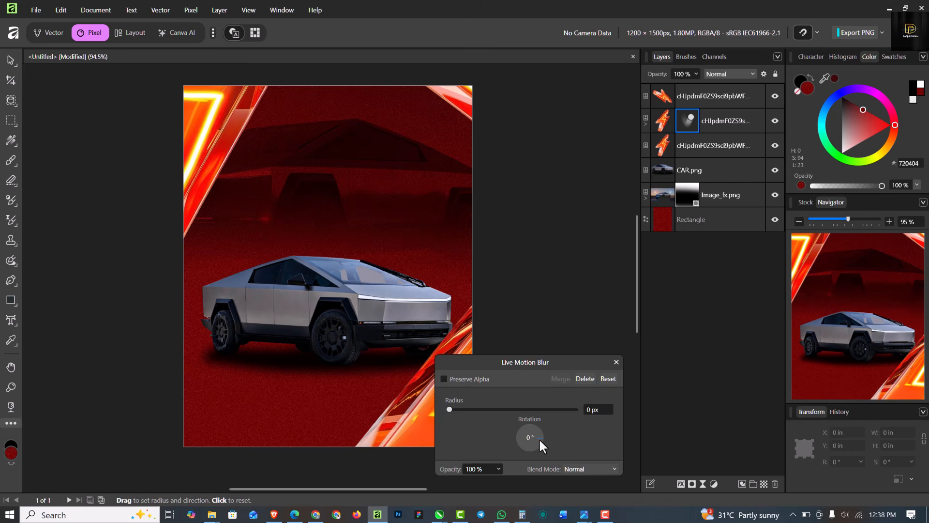
left_click_drag(541, 440, 540, 450)
left_click_drag(480, 411, 536, 410)
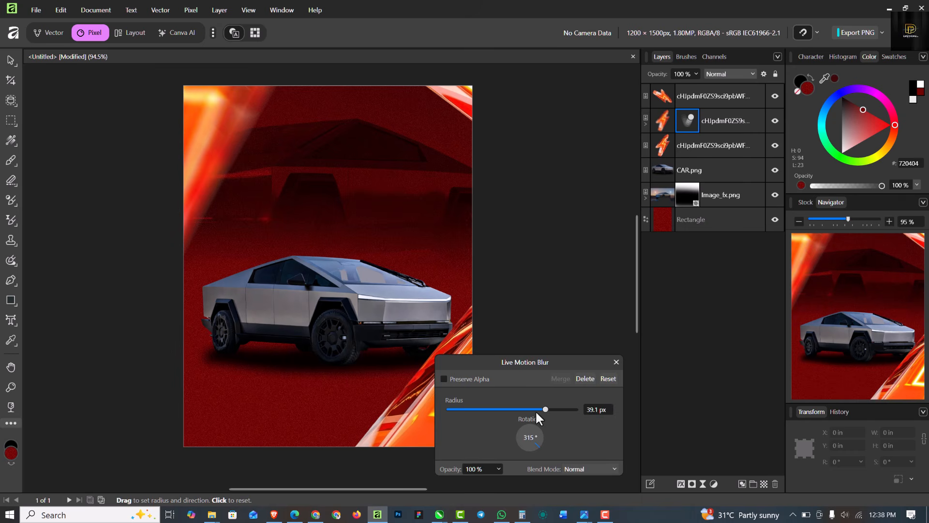
left_click(616, 362)
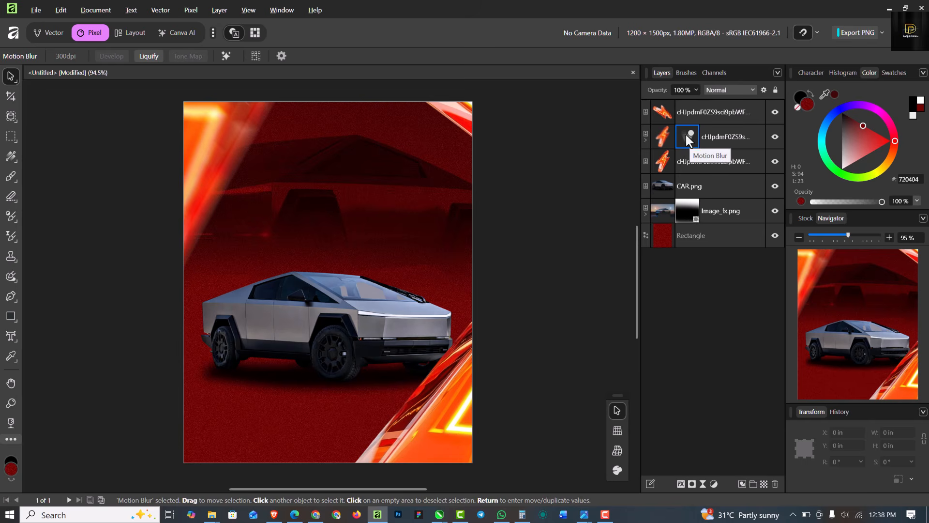
Step: Copy the Motion Blur filter from the upper-left lightning bolt onto the upper-right and lower-right bolts
left_click_drag(687, 135, 691, 113)
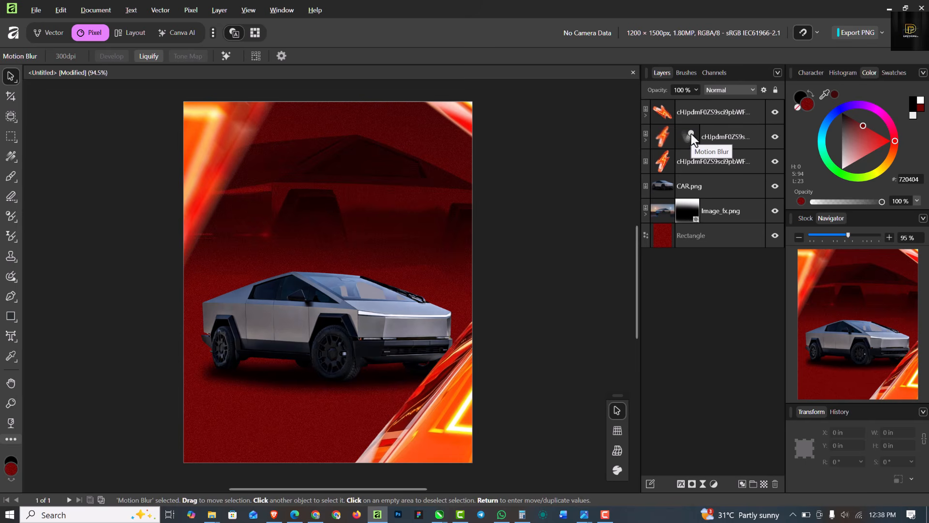
left_click_drag(690, 138, 694, 161)
scroll(407, 233, "down", 1)
scroll(407, 234, "down", 2)
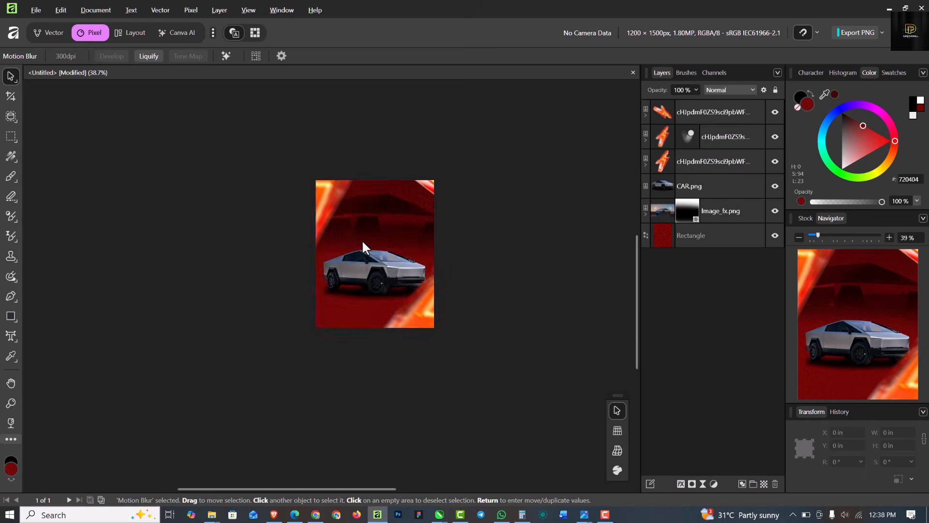
scroll(362, 239, "up", 1)
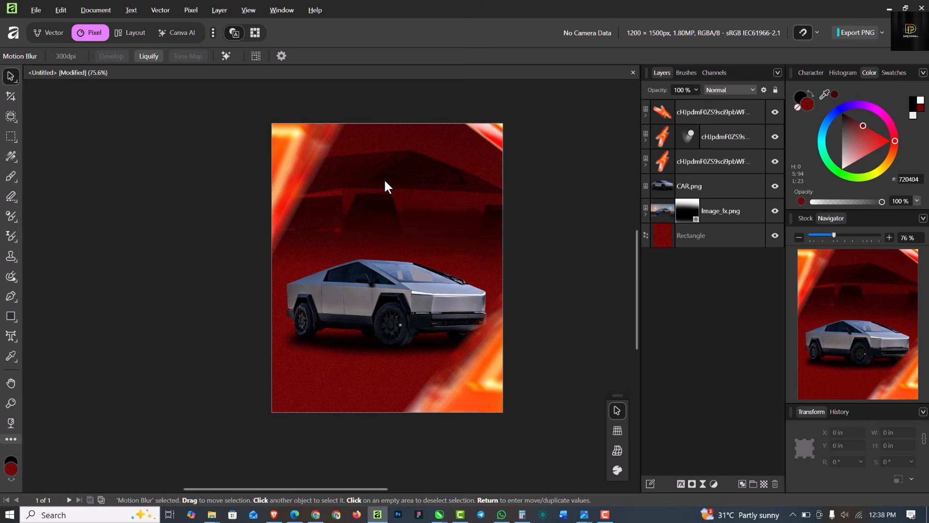
Step: Add an empty pixel layer above all lightning bolts and set the Paint Brush background colour to dark red 430000
left_click(736, 112)
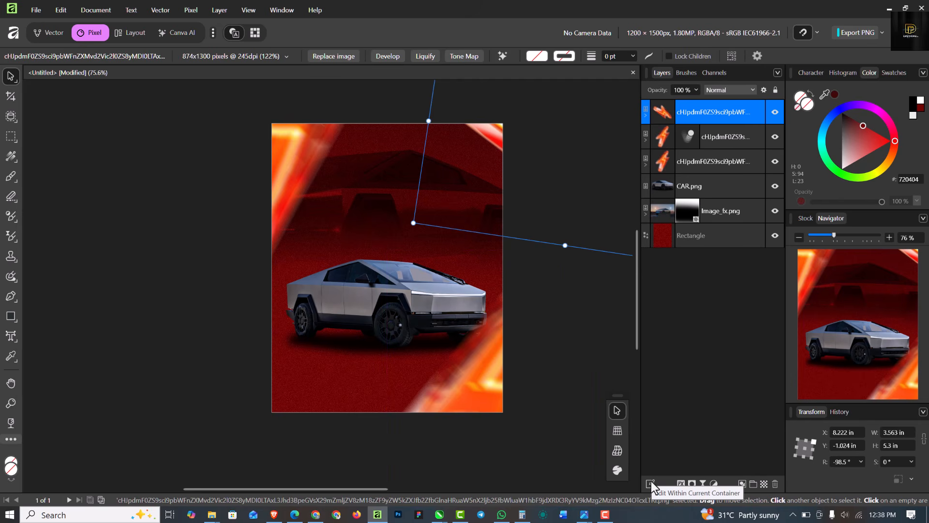
left_click(763, 484)
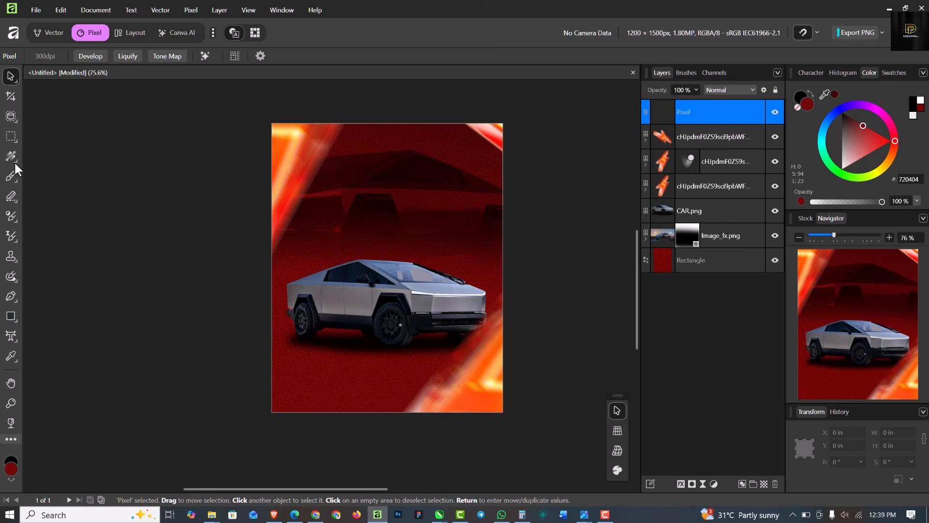
left_click(10, 175)
left_click(47, 173)
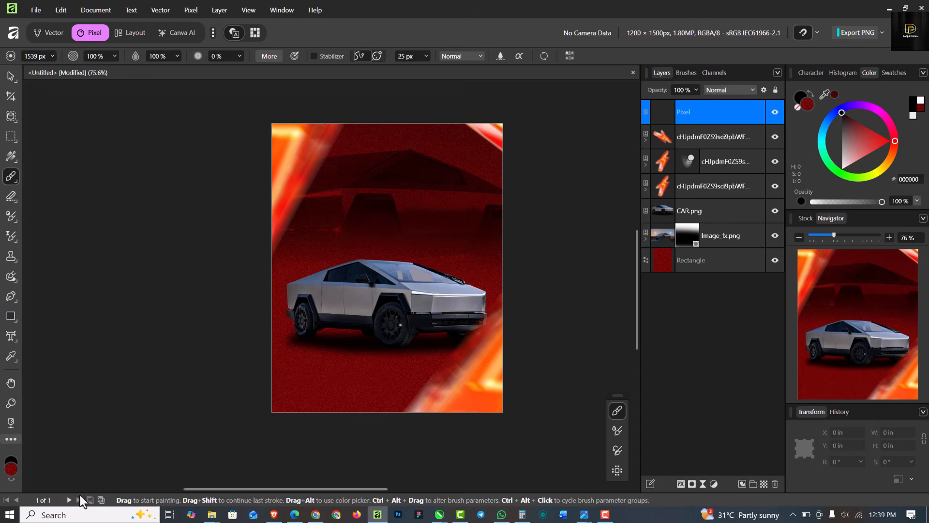
left_click(812, 94)
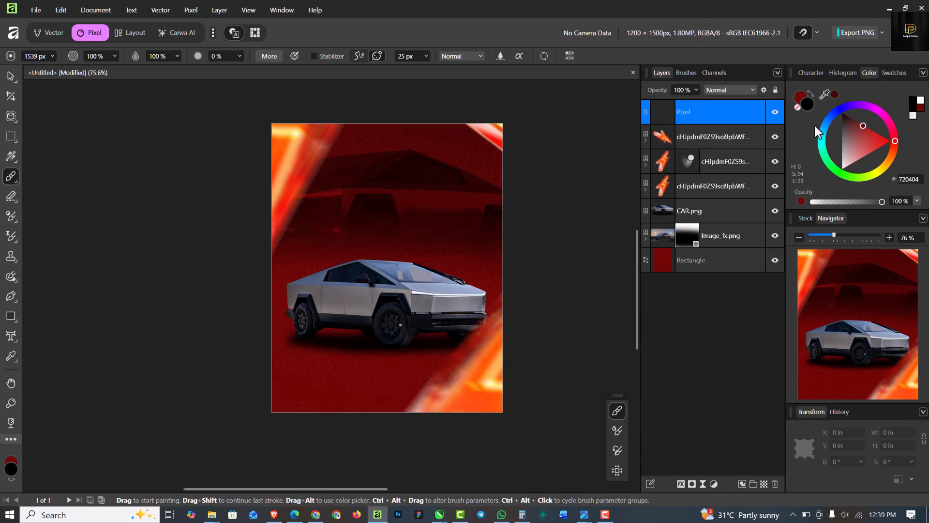
left_click(811, 91)
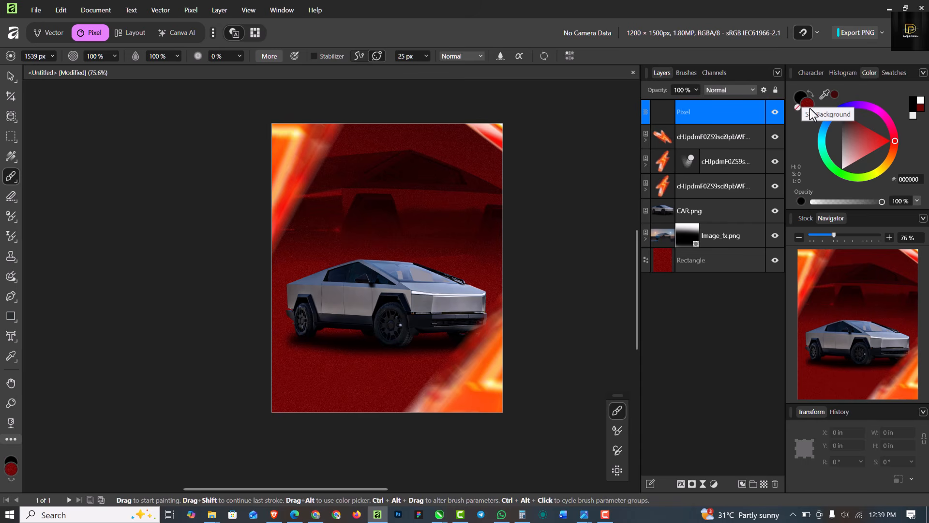
double_click(810, 104)
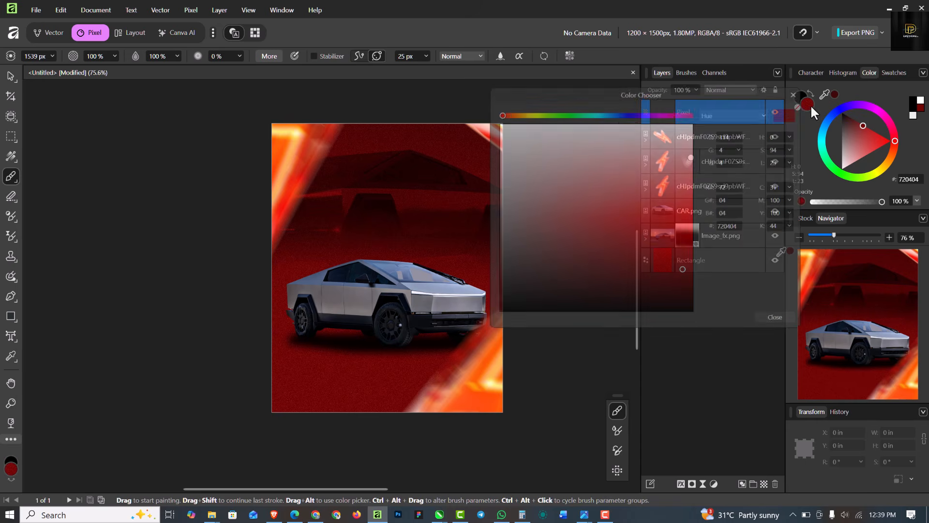
left_click_drag(684, 271, 692, 287)
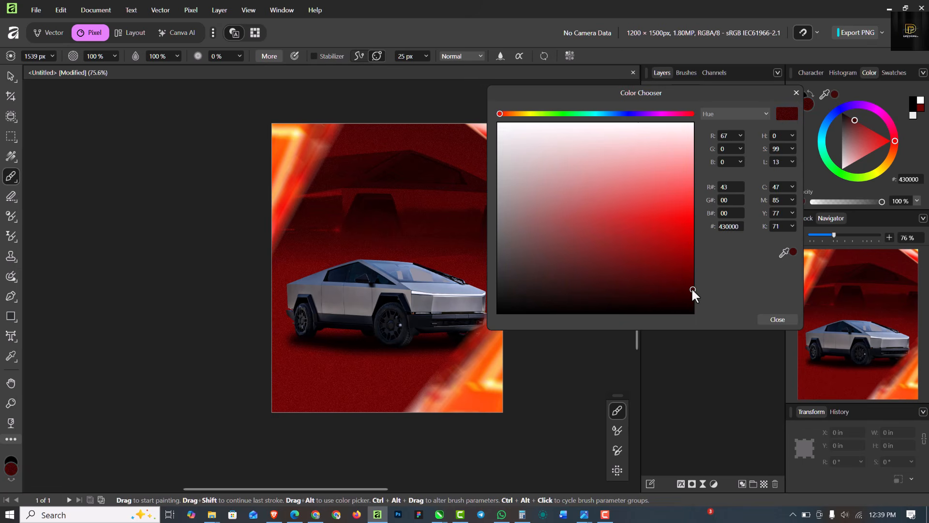
left_click(794, 92)
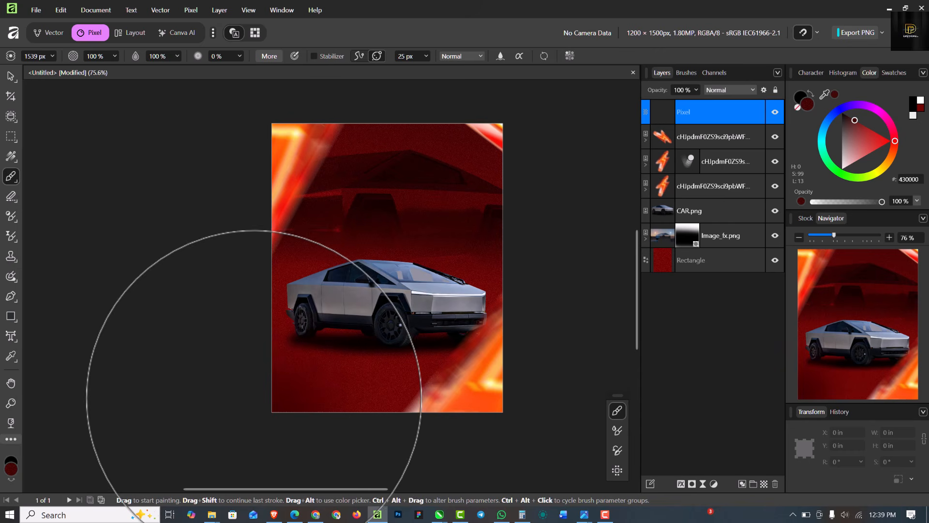
Step: Paint broad, soft dark-red strokes across the poster's bottom and top edges to darken the lightning bolts
mouse_move(277, 418)
left_mouse_down()
mouse_move(350, 442)
mouse_move(428, 449)
mouse_move(497, 425)
mouse_move(551, 375)
mouse_move(394, 483)
left_mouse_up()
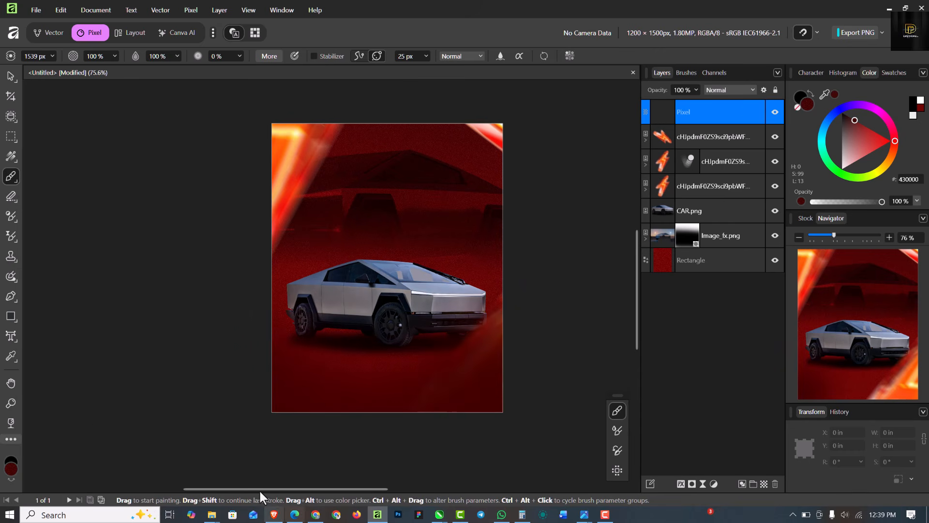
key("ctrl+z")
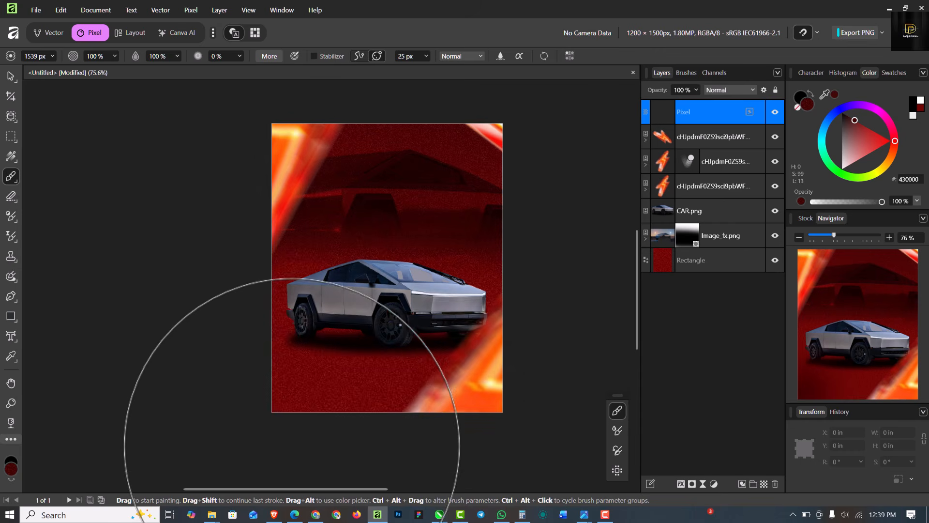
left_click_drag(322, 428, 531, 413)
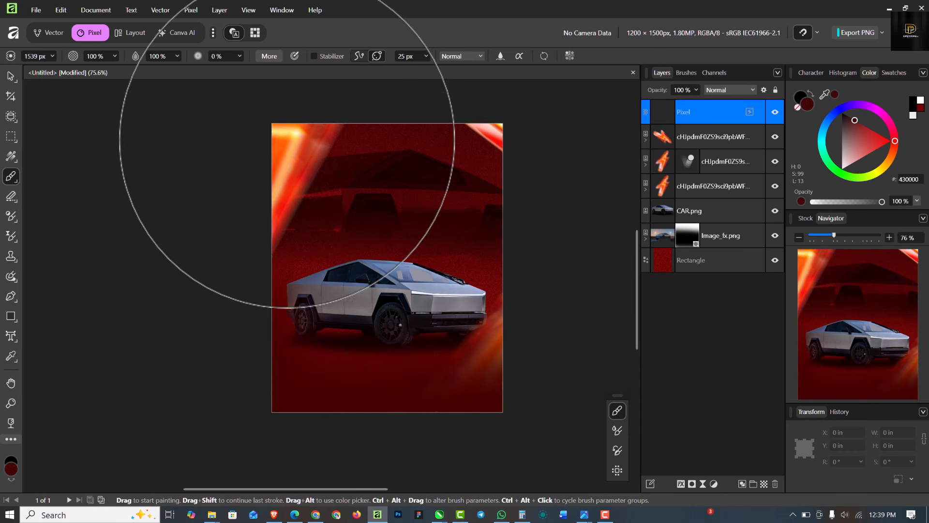
mouse_move(284, 141)
left_mouse_down()
mouse_move(279, 103)
mouse_move(399, 84)
mouse_move(546, 111)
left_mouse_up()
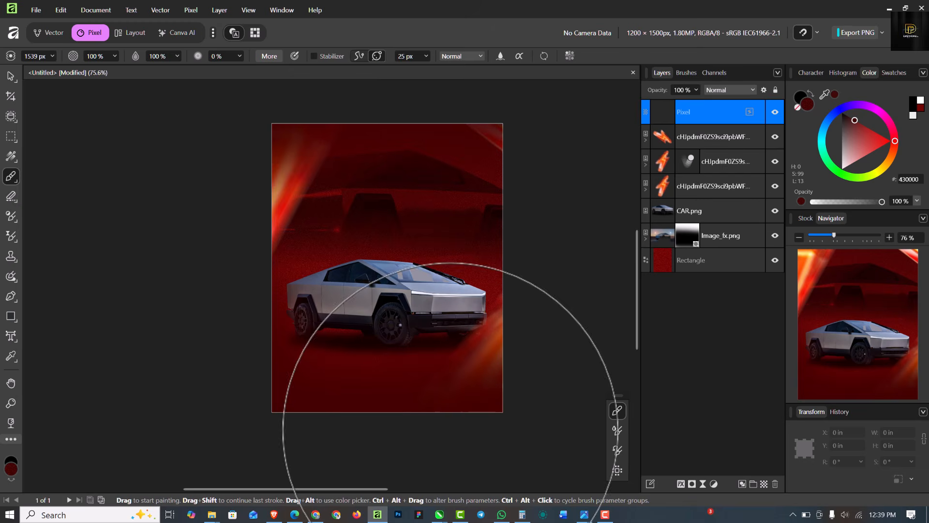
scroll(302, 440, "up", 3)
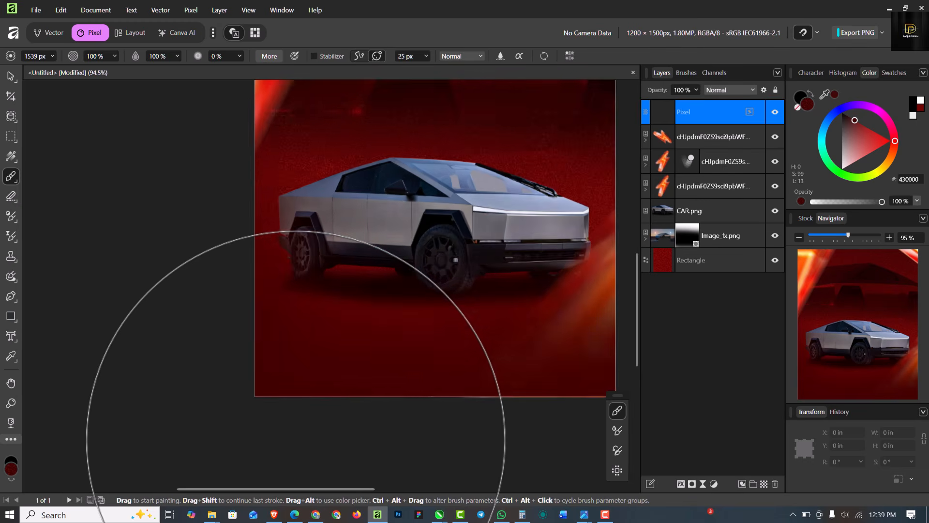
scroll(286, 438, "down", 2)
left_click(9, 78)
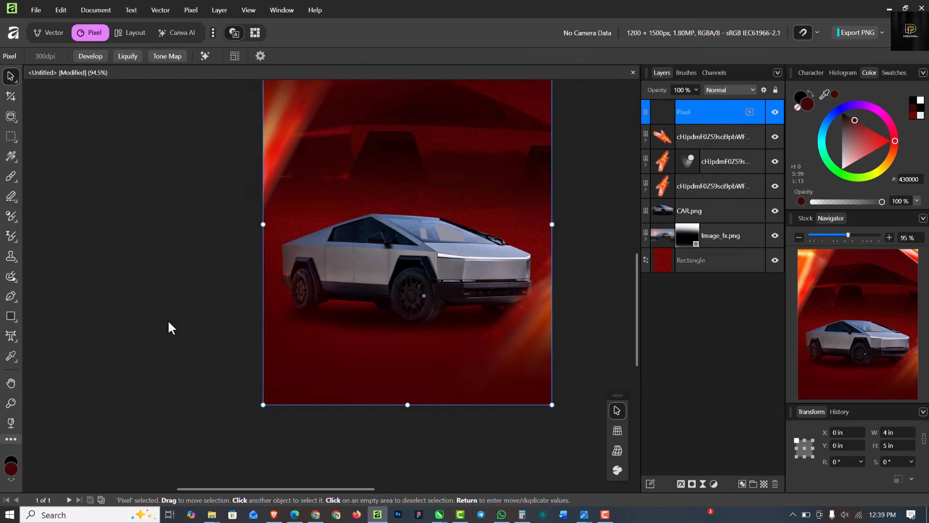
scroll(286, 329, "down", 3)
scroll(334, 308, "up", 1)
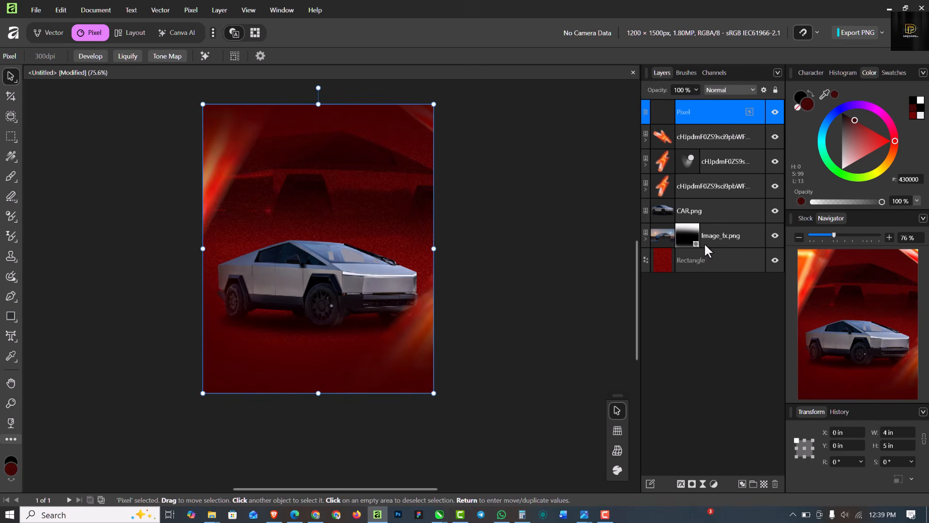
Step: Add an empty pixel layer directly above Image_fx.png and set the paint colour to bright red FF0000
left_click(737, 237)
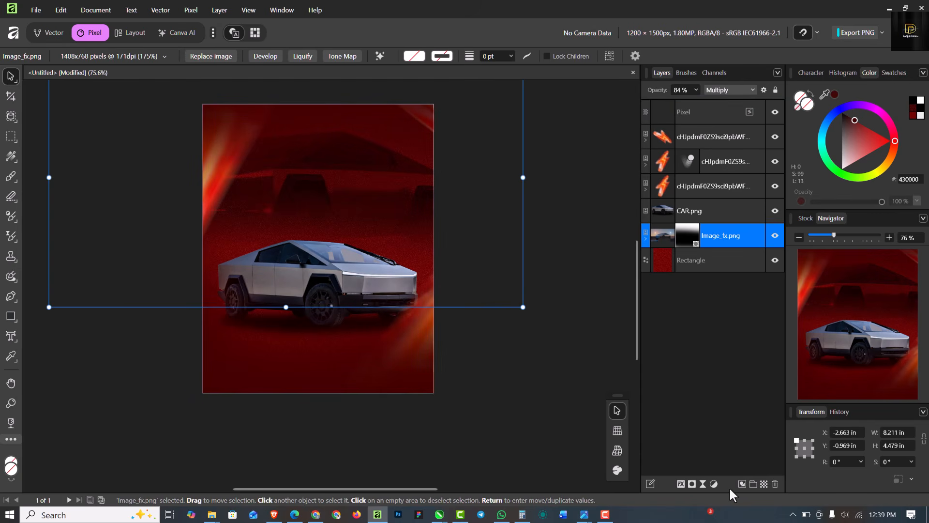
left_click(764, 483)
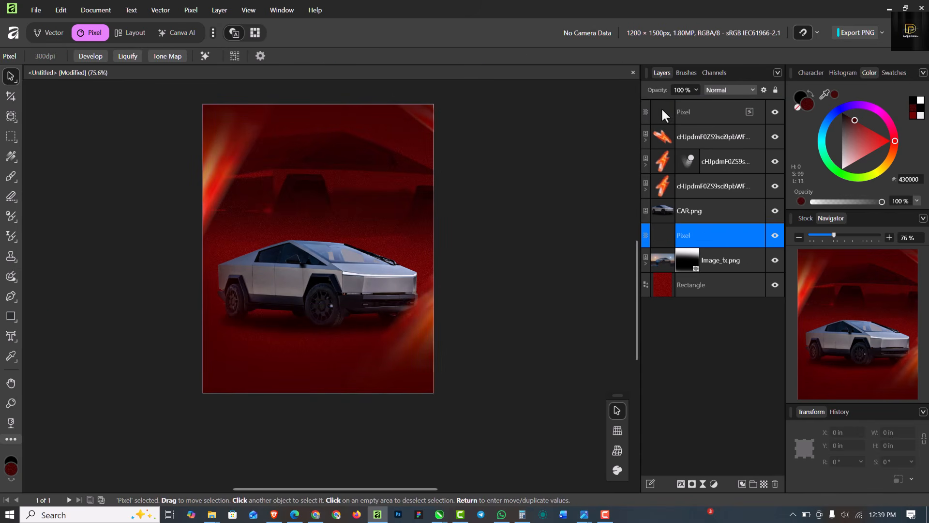
left_click_drag(856, 118, 893, 141)
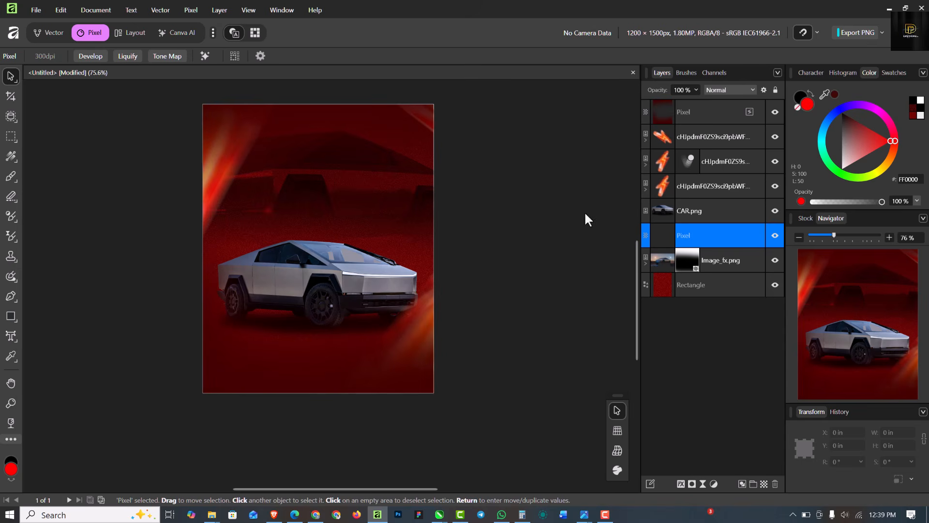
Step: Paint a soft bright-red glow behind the car's front end with the Paint Brush, enlarging the brush to 2341 px for the last dab
left_click(7, 174)
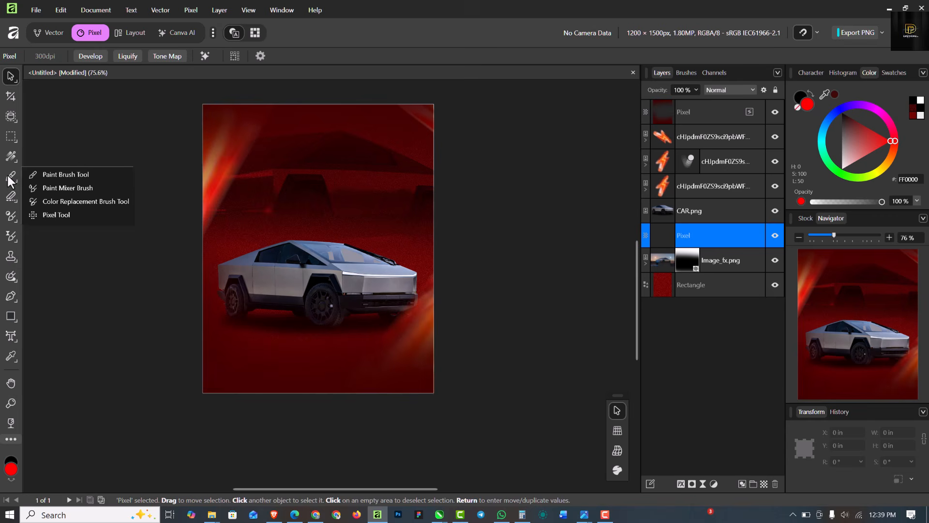
left_click(57, 175)
left_click(419, 285)
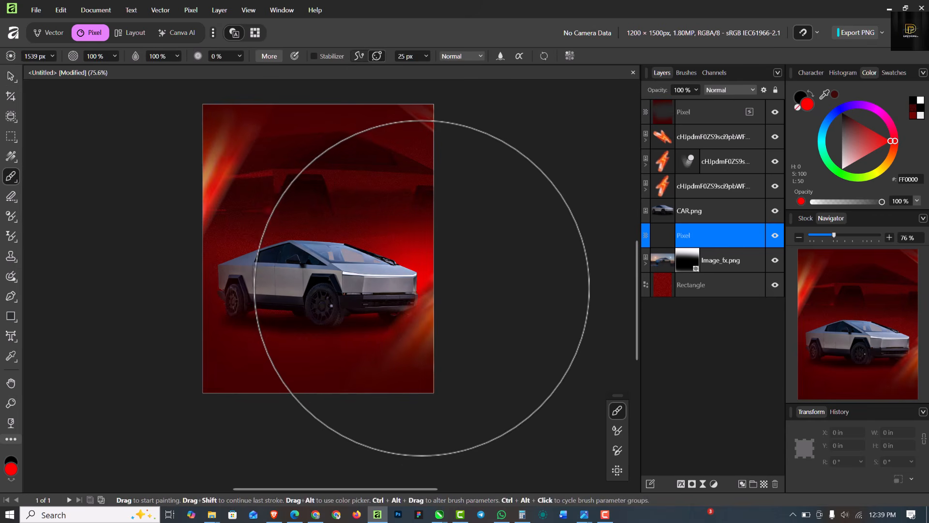
left_click(417, 278)
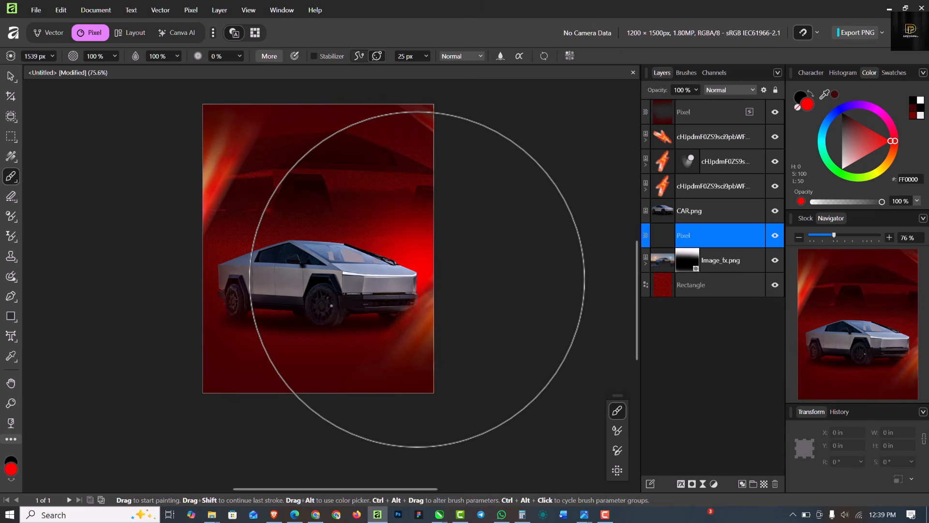
key("bracketright")
key("bracketright")
key("bracketright")
left_click(425, 269)
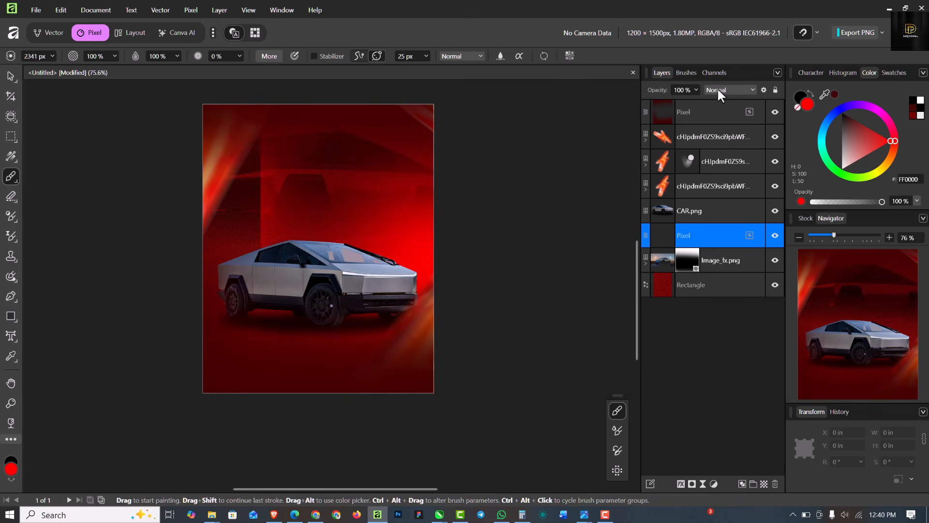
Step: Set the red glow layer's blend mode to Screen and its opacity to 71 %, then deselect all layers
left_click(11, 76)
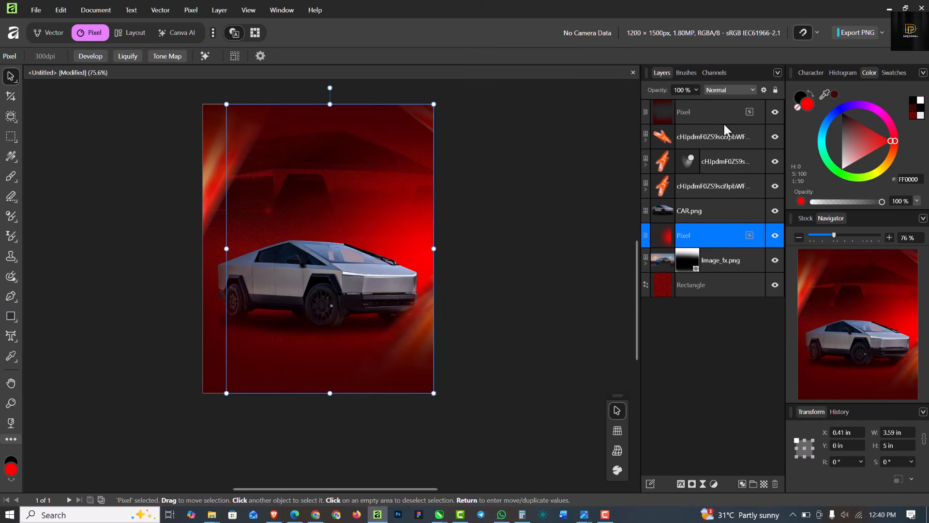
left_click(736, 87)
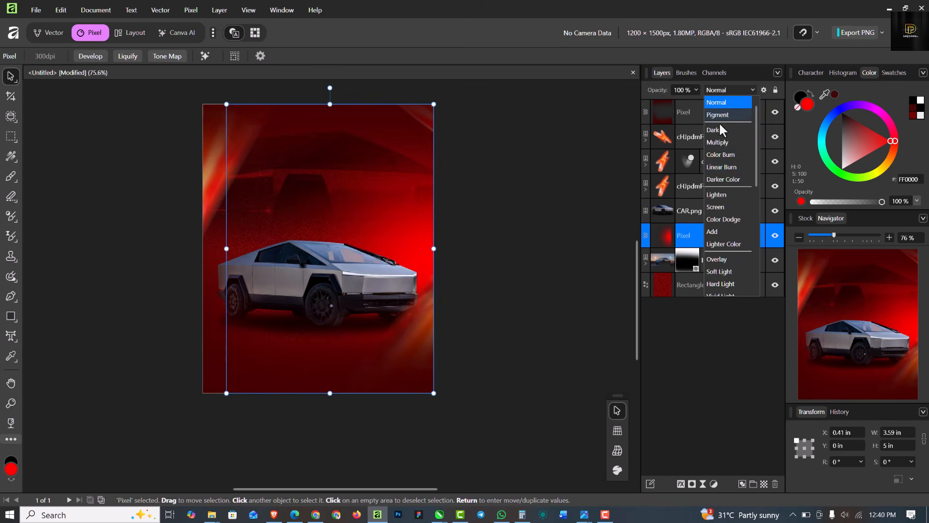
left_click(719, 205)
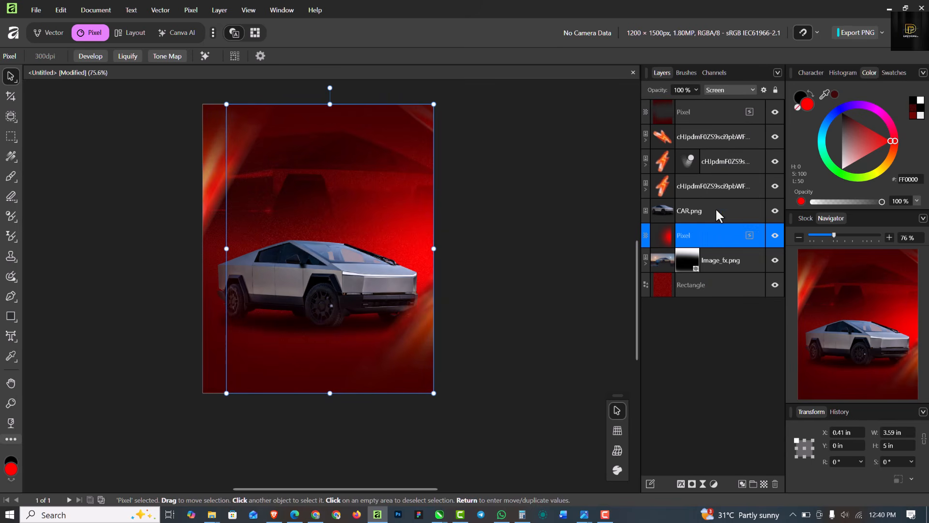
left_click(697, 90)
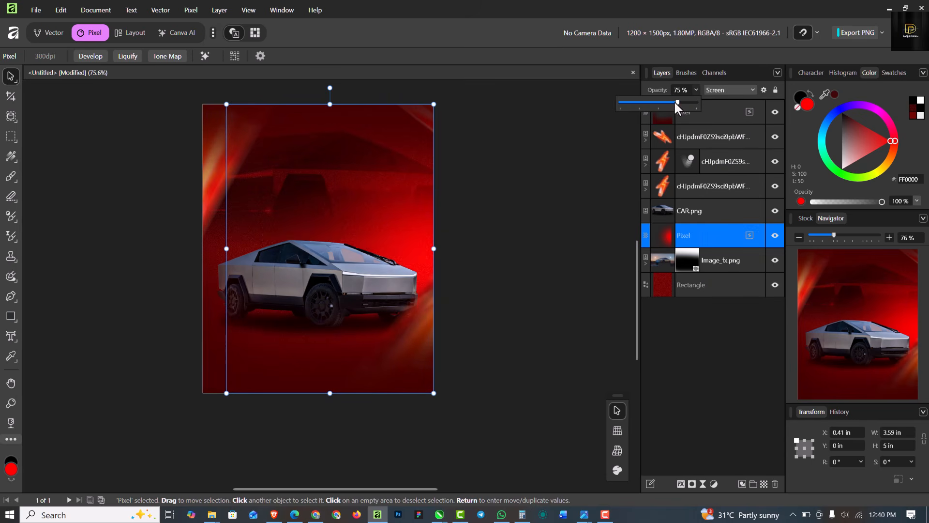
left_click_drag(675, 102, 674, 103)
left_click(549, 178)
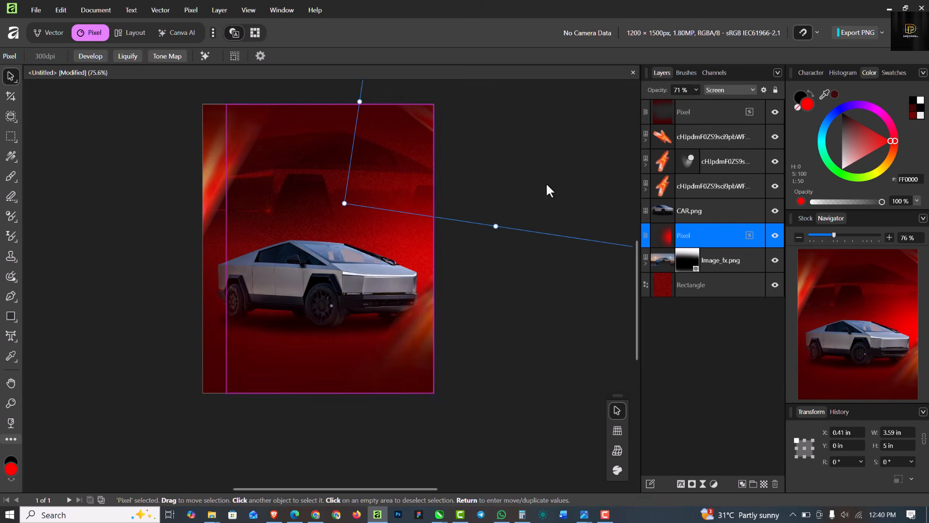
left_click(51, 153)
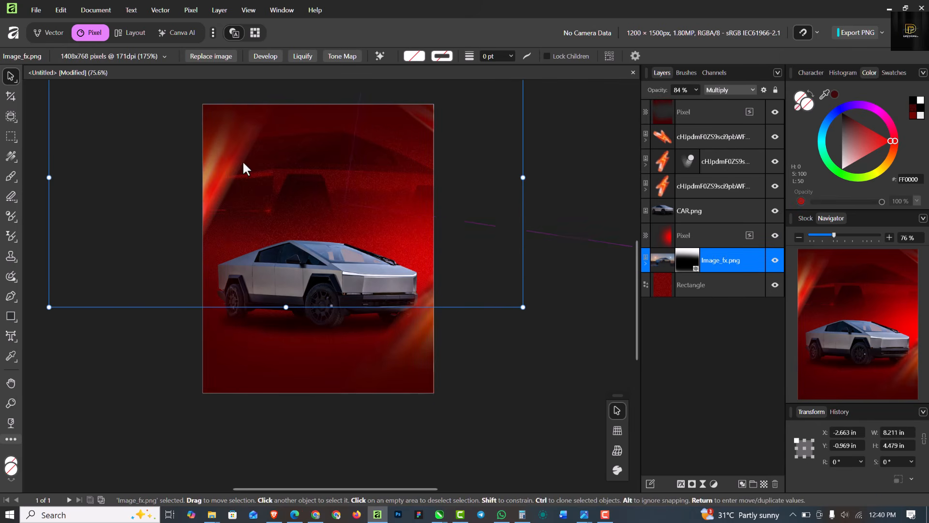
left_click(117, 406)
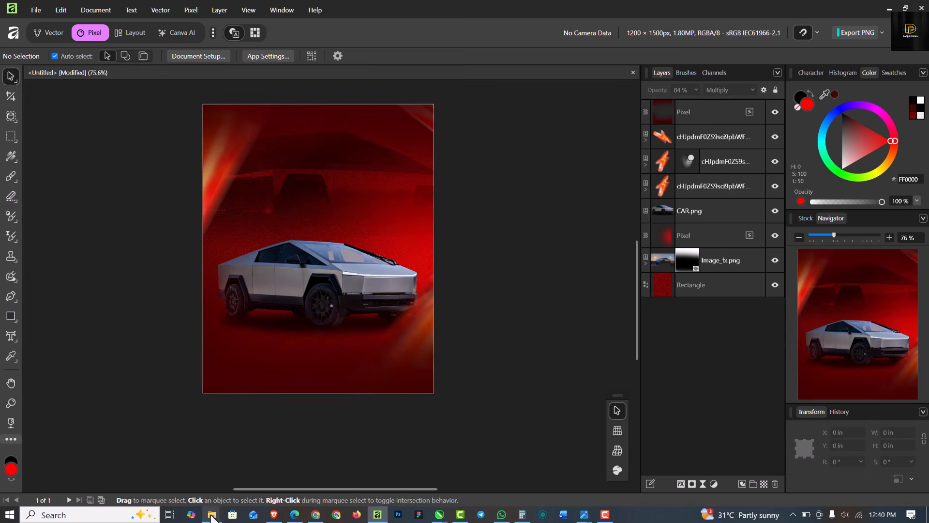
Step: Place TEXT.png from the CYBERTRUCK folder on the poster, positioned with the title above the car and the paragraph below it
mouse_move(213, 518)
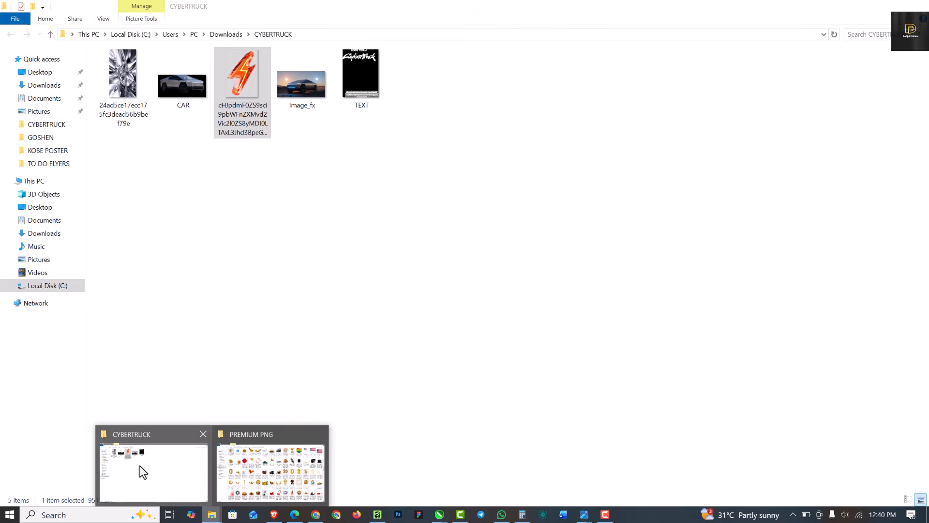
mouse_move(315, 477)
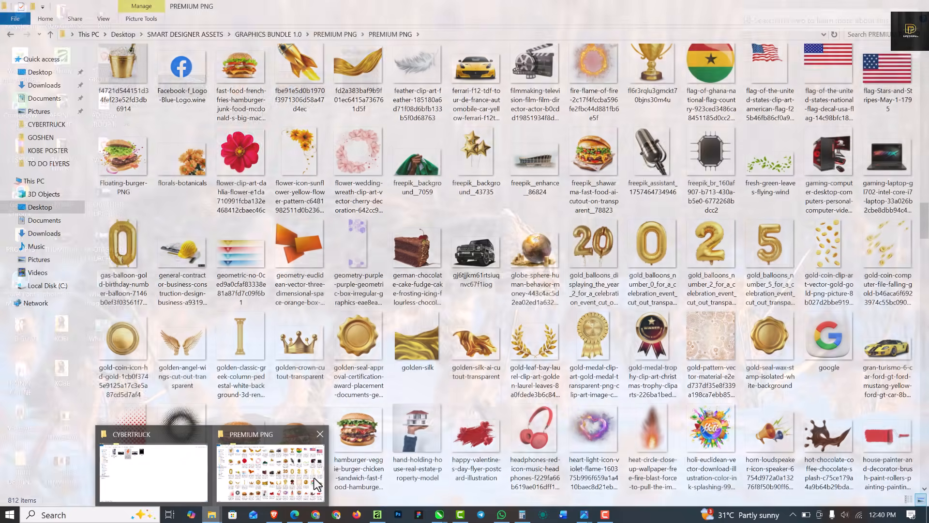
left_click(171, 469)
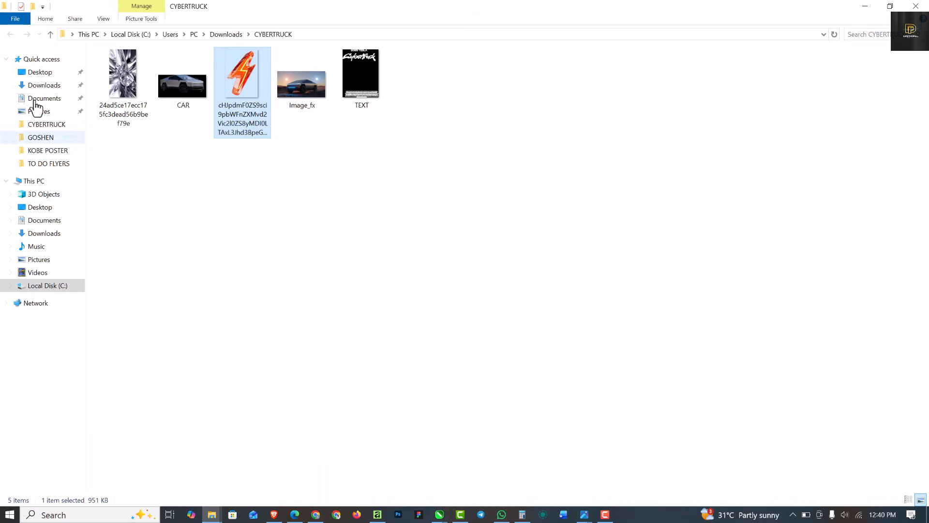
left_click_drag(368, 71, 316, 224)
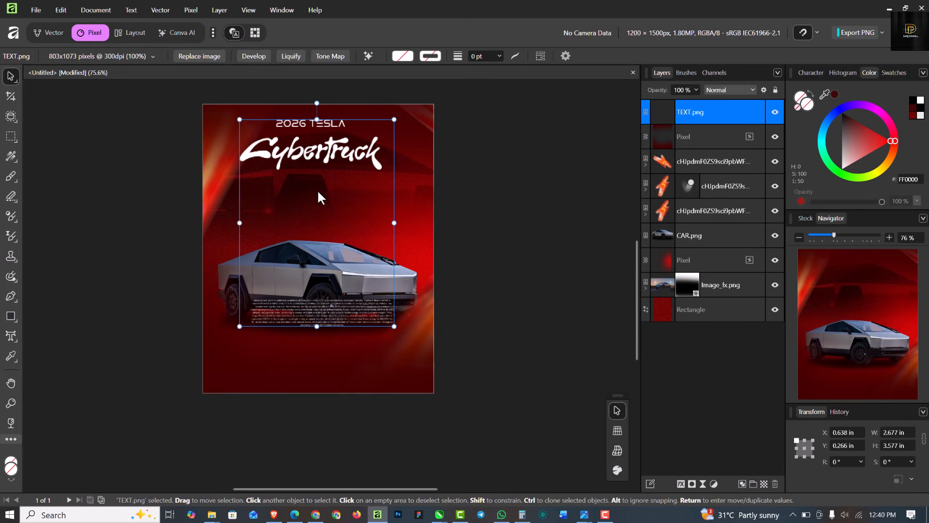
left_click_drag(324, 156, 326, 199)
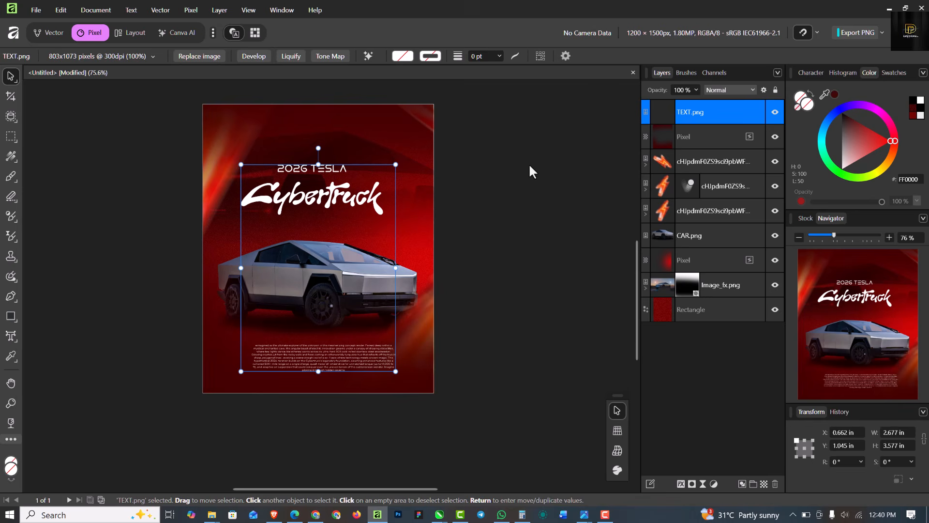
left_click(527, 225)
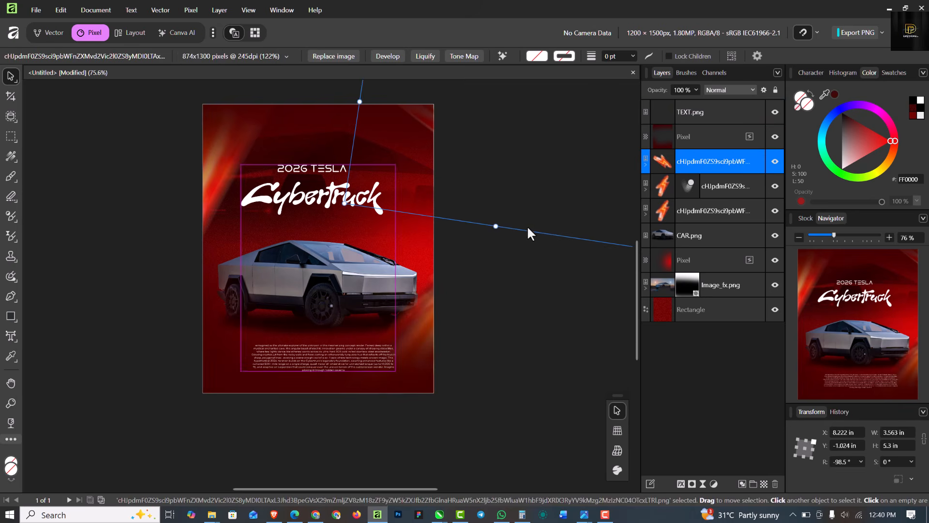
left_click(560, 406)
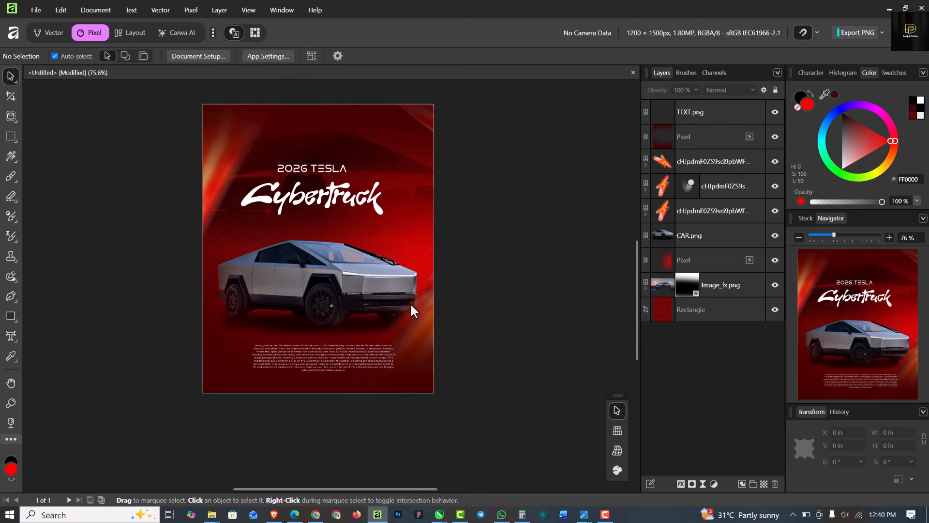
Step: Try to bring the lower-right lightning bolt in front of all layers and shift it up and outward to about X 2.453 in, Y 1.972 in
scroll(389, 278, "up", 2)
scroll(390, 282, "down", 2)
left_click(773, 185)
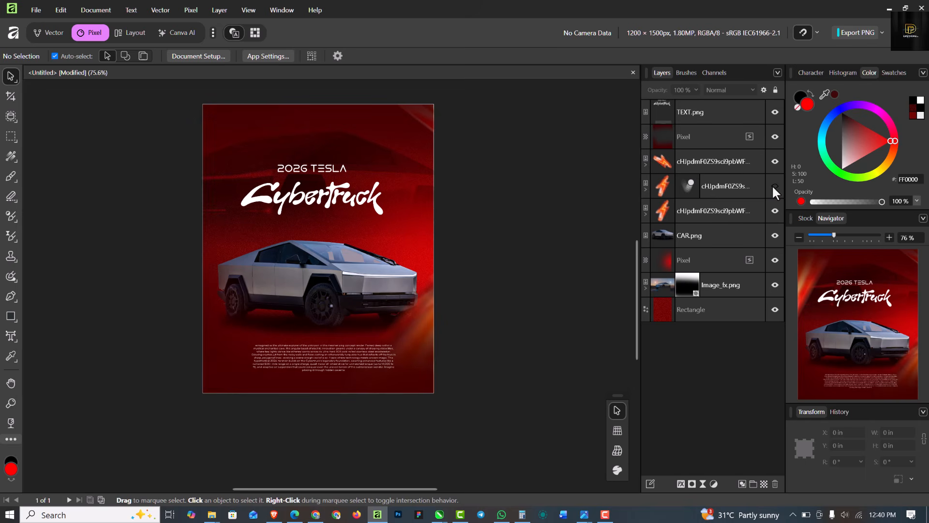
left_click(772, 185)
left_click(774, 163)
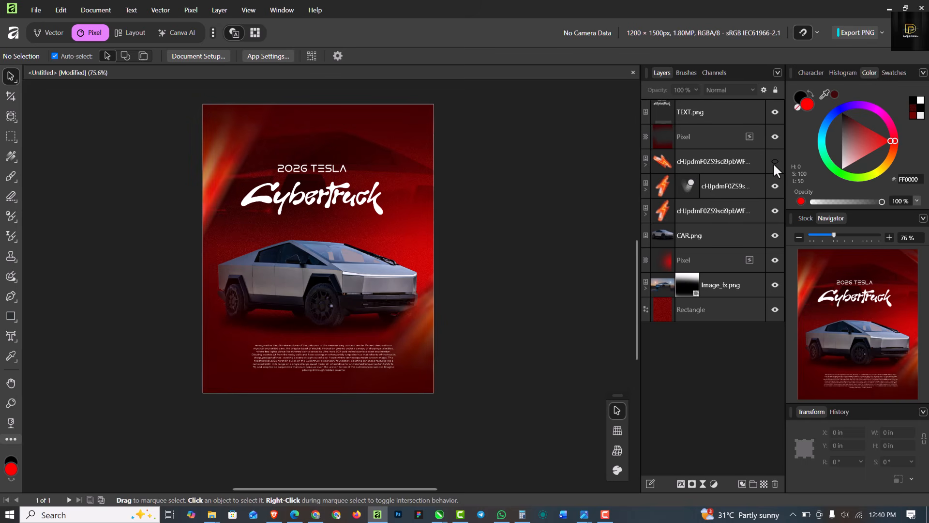
left_click(734, 213)
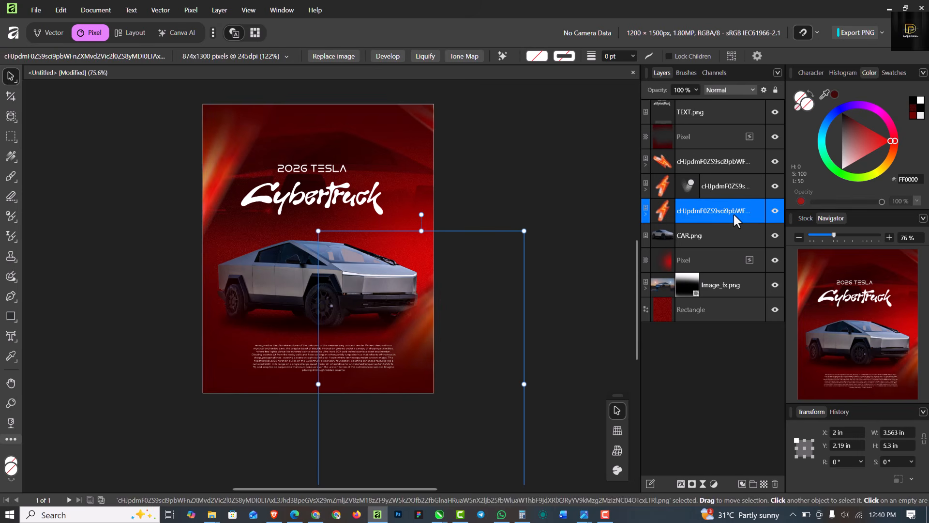
key("ctrl+shift+bracketright")
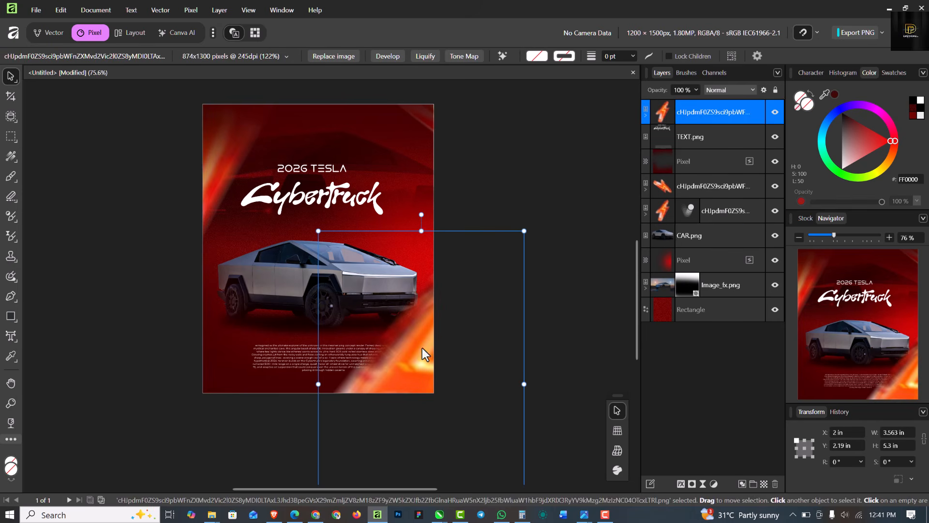
left_click_drag(425, 345, 446, 327)
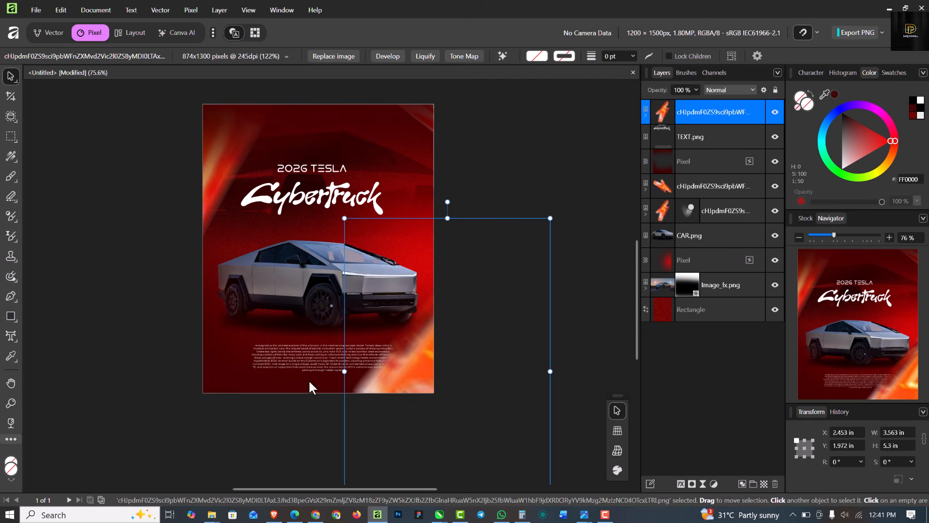
Step: Check the paragraph text where the lightning bolt overlaps it and undo the bolt's repositioning and reordering
scroll(310, 371, "up", 5)
scroll(312, 365, "up", 3)
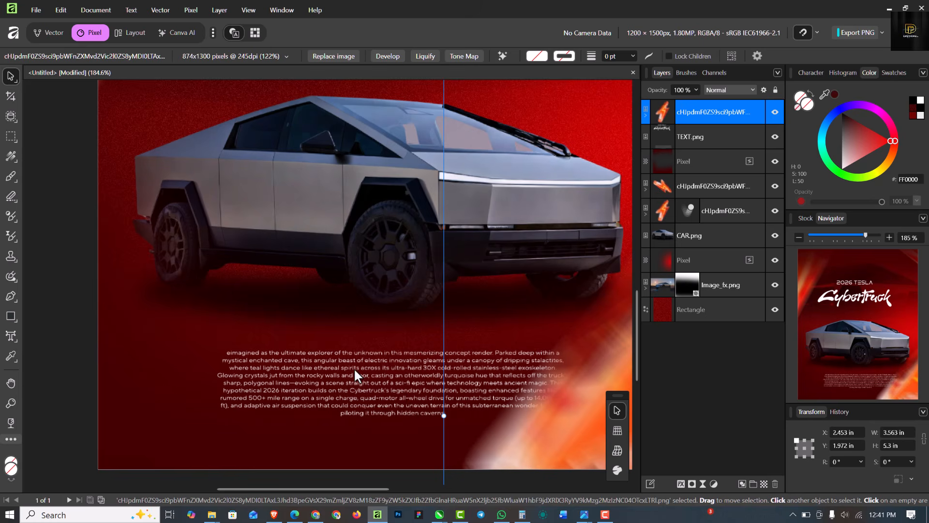
left_click(354, 368)
scroll(352, 374, "down", 9)
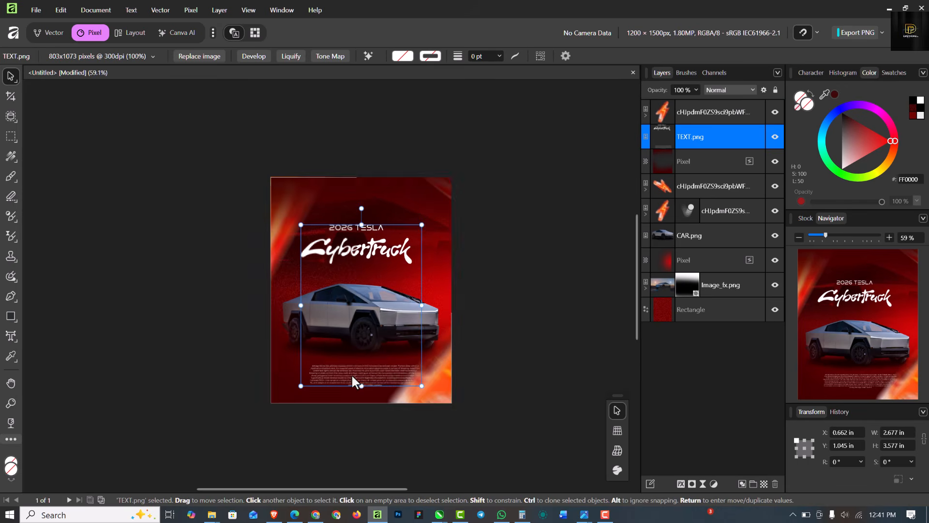
scroll(437, 388, "up", 5)
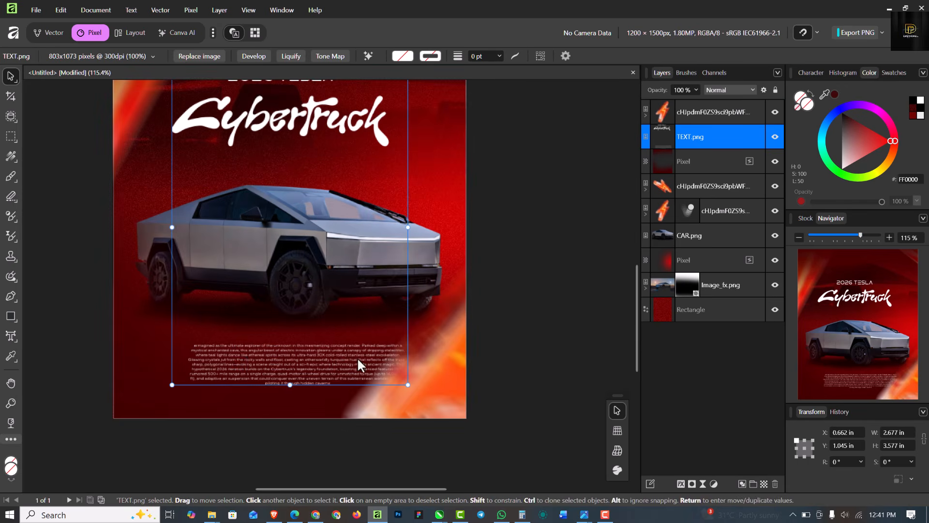
left_click(420, 352)
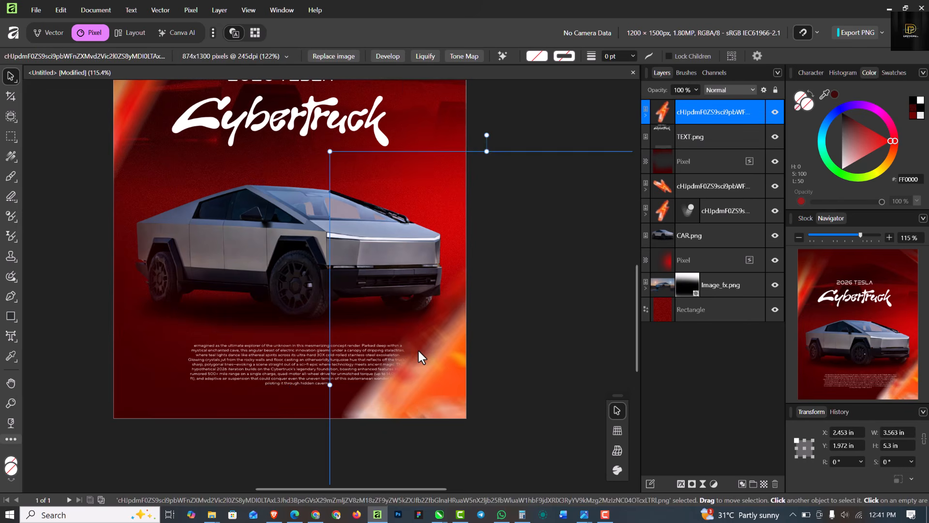
key("ctrl+[")
key("ctrl+[")
key("ctrl+[")
key("ctrl+[")
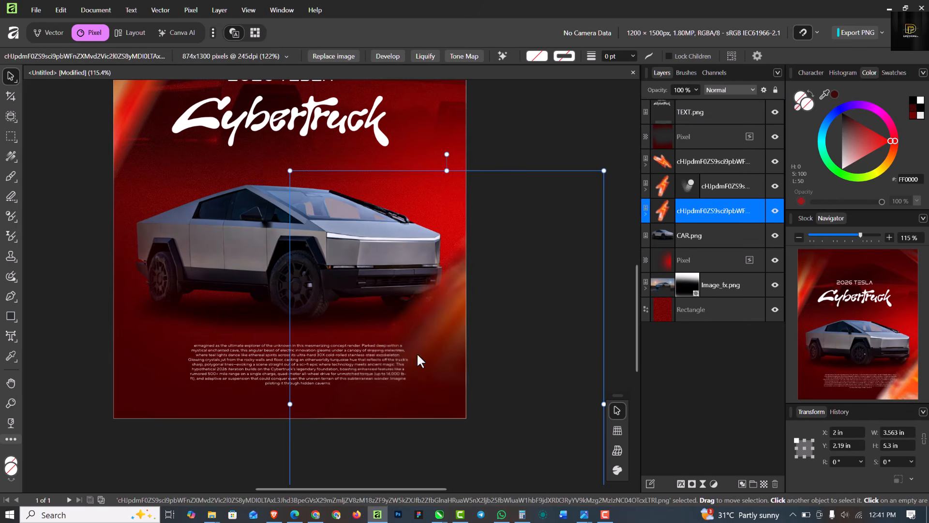
scroll(383, 310, "down", 5)
left_click(525, 177)
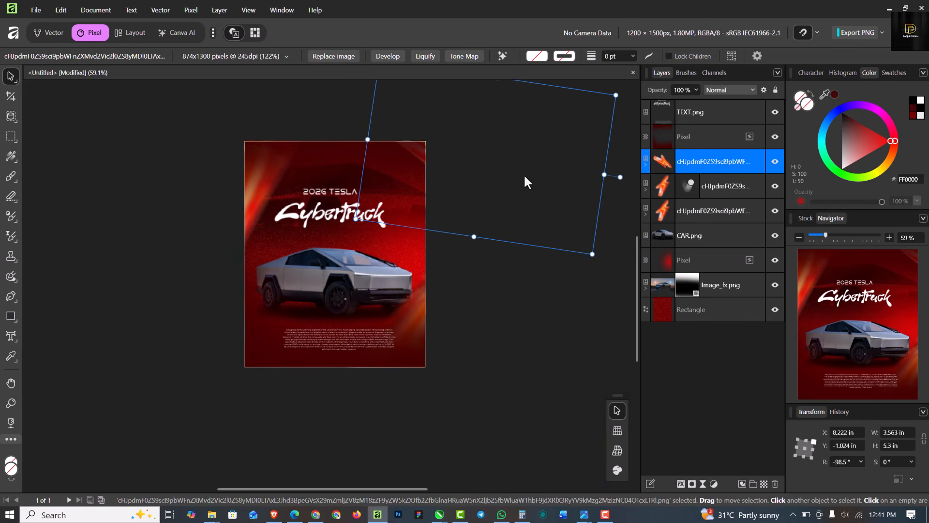
scroll(266, 204, "up", 1)
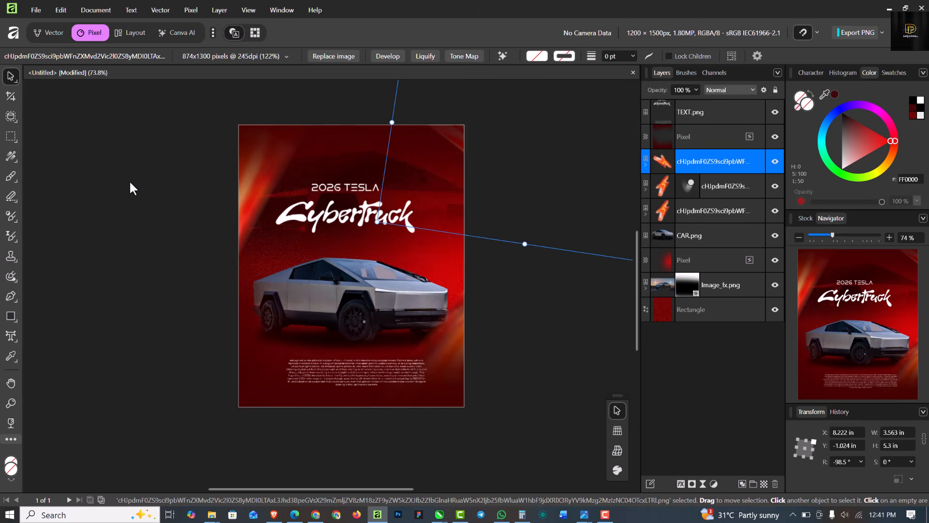
left_click(129, 180)
scroll(129, 180, "up", 1)
scroll(130, 180, "up", 1)
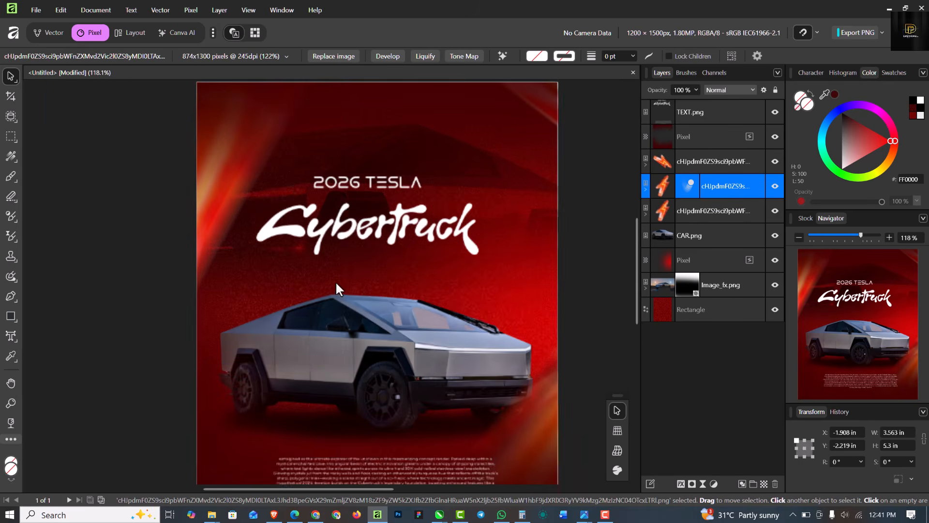
Step: Open the CAR.png layer in Develop and enable Detail Refinement with an amount of 64 % and a slightly larger radius
left_click(452, 324)
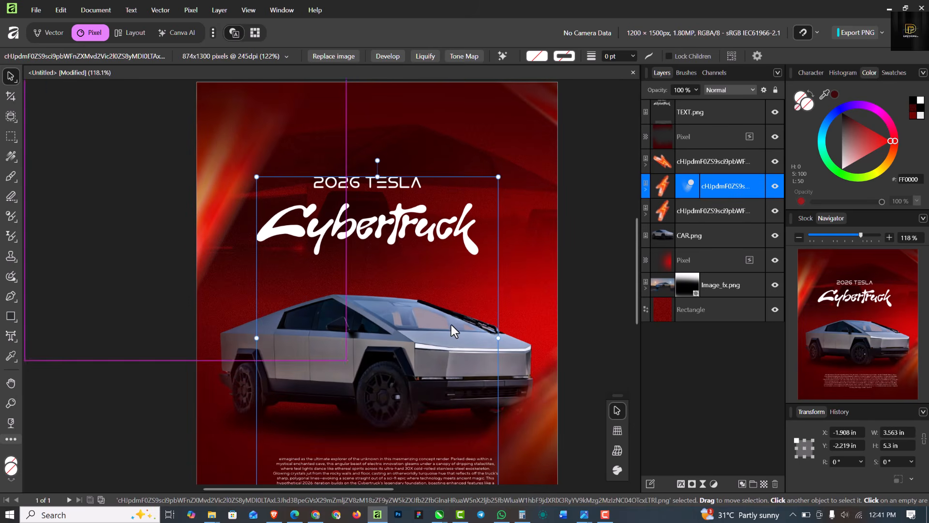
left_click(707, 236)
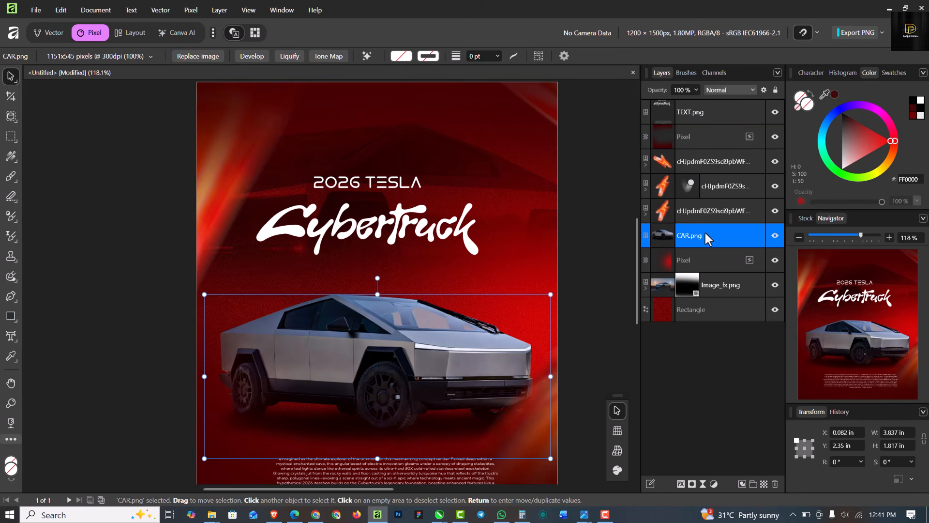
left_click(250, 57)
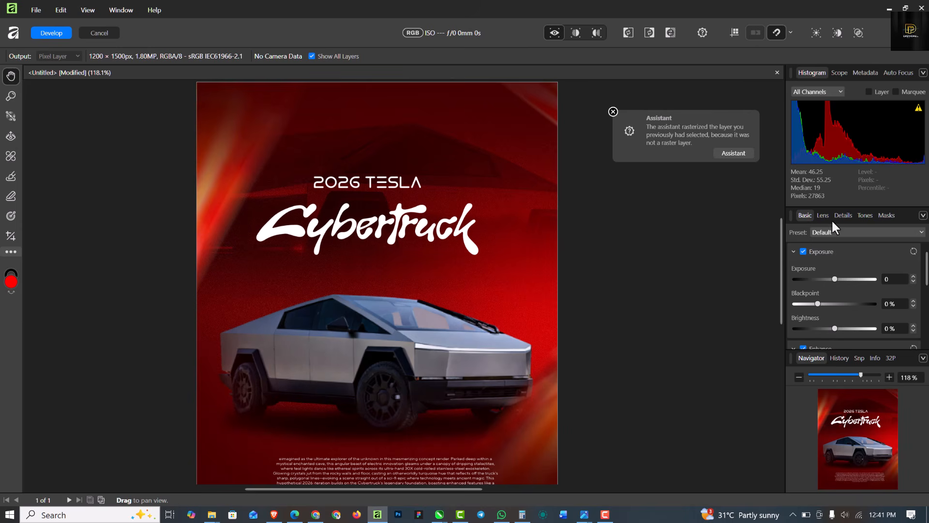
left_click(845, 215)
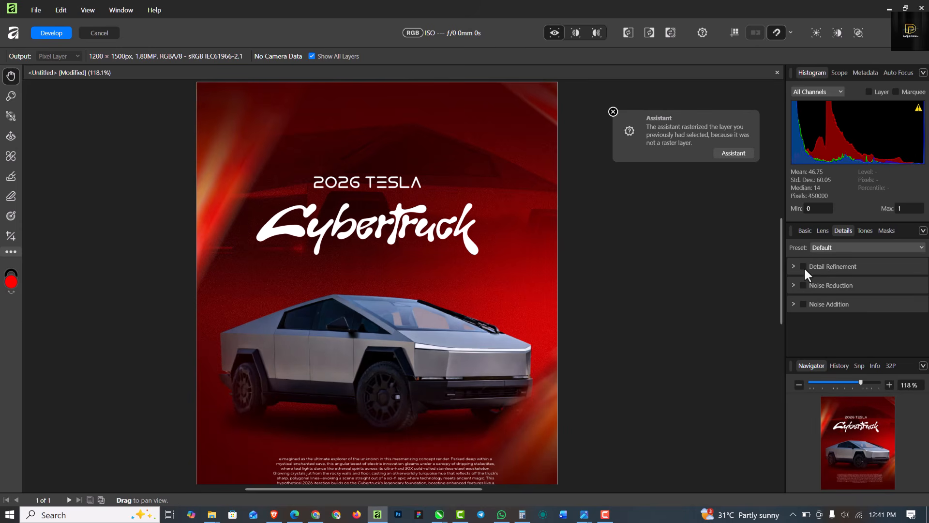
left_click(803, 267)
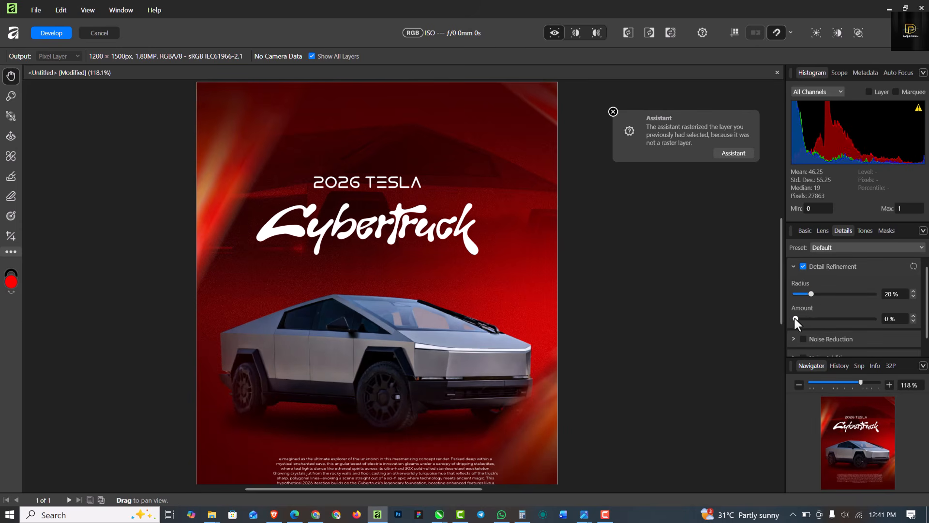
left_click_drag(795, 318, 847, 323)
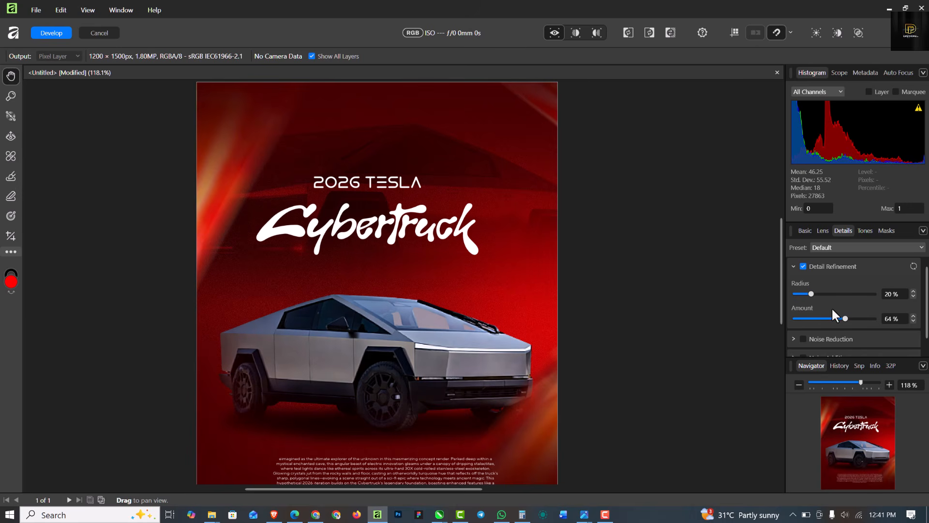
mouse_move(812, 293)
left_mouse_down()
mouse_move(837, 297)
mouse_move(818, 301)
left_mouse_up()
Step: Fine-tune the car's contrast in the basic Develop adjustments, apply the development and clear the selection
left_click(806, 232)
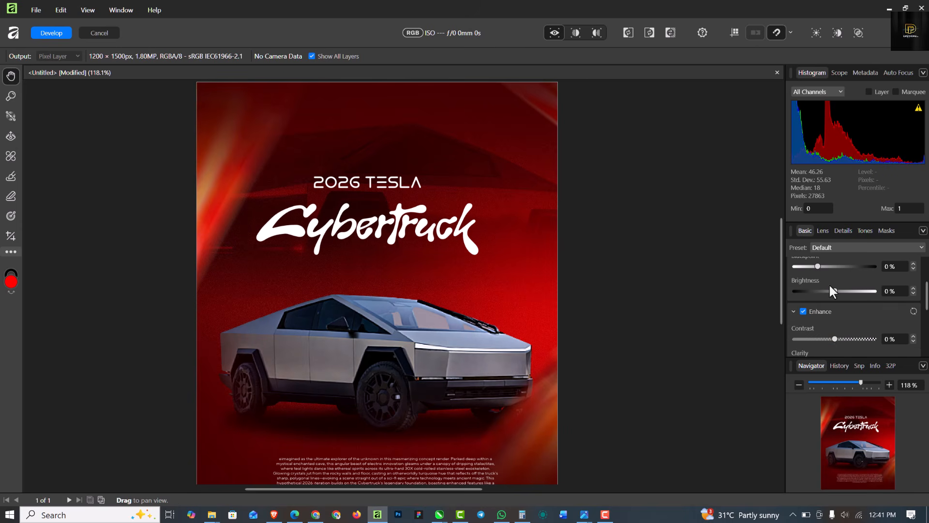
mouse_move(835, 338)
left_mouse_down()
mouse_move(848, 338)
mouse_move(824, 337)
mouse_move(834, 335)
left_mouse_up()
scroll(822, 305, "down", 1)
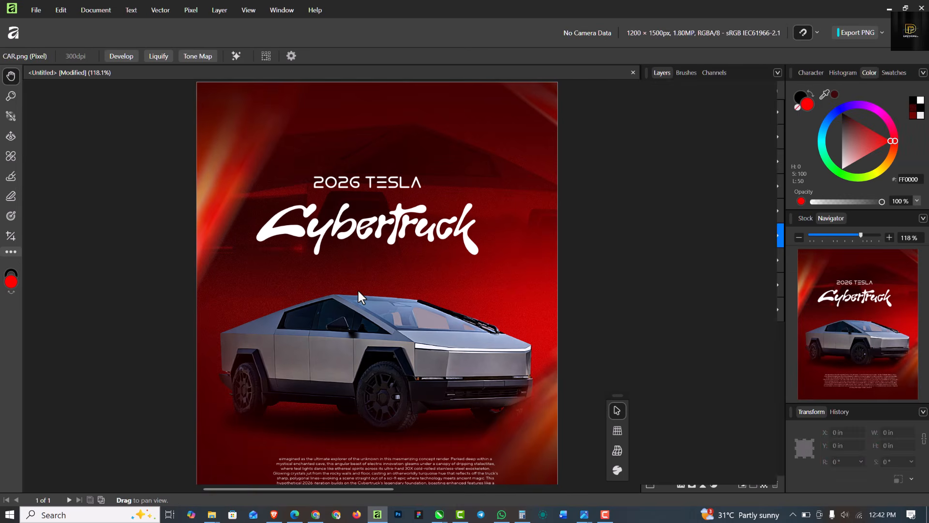
scroll(378, 253, "down", 3)
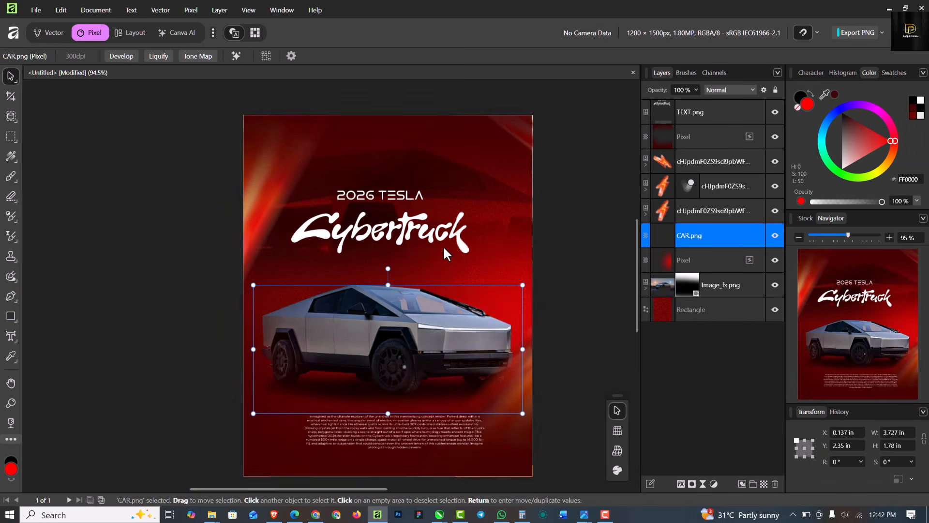
scroll(565, 204, "down", 1)
left_click(611, 182)
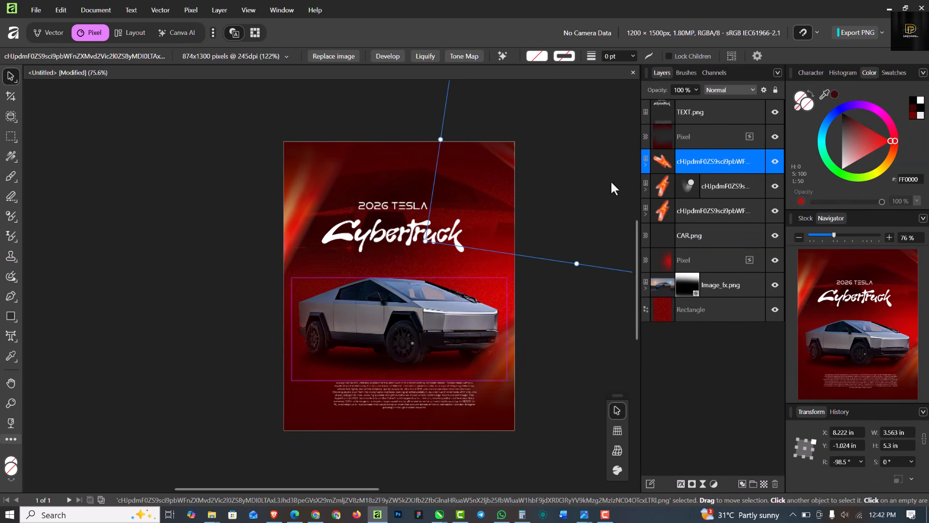
left_click(53, 120)
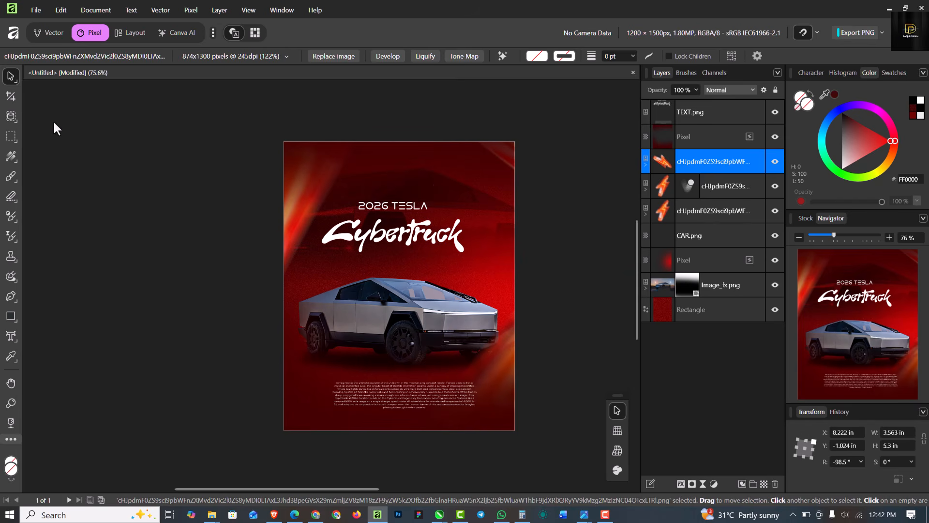
key("ctrl+0")
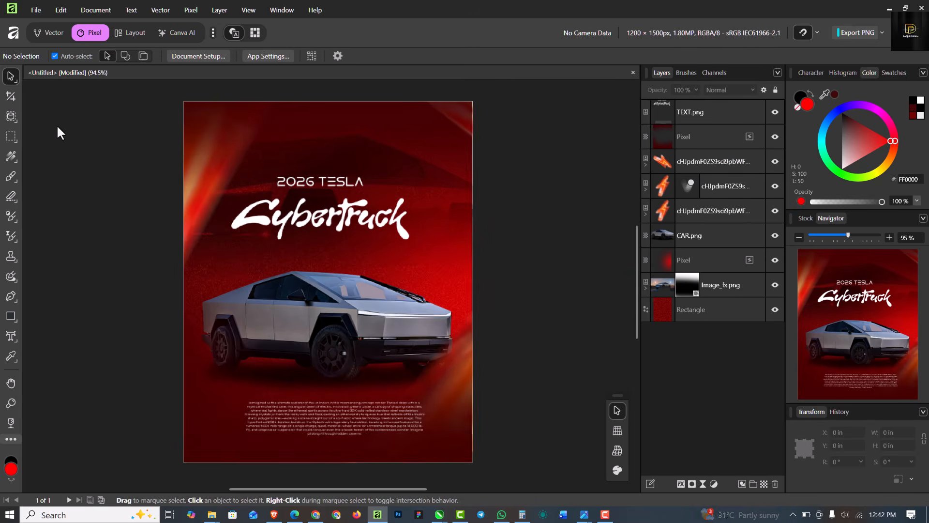